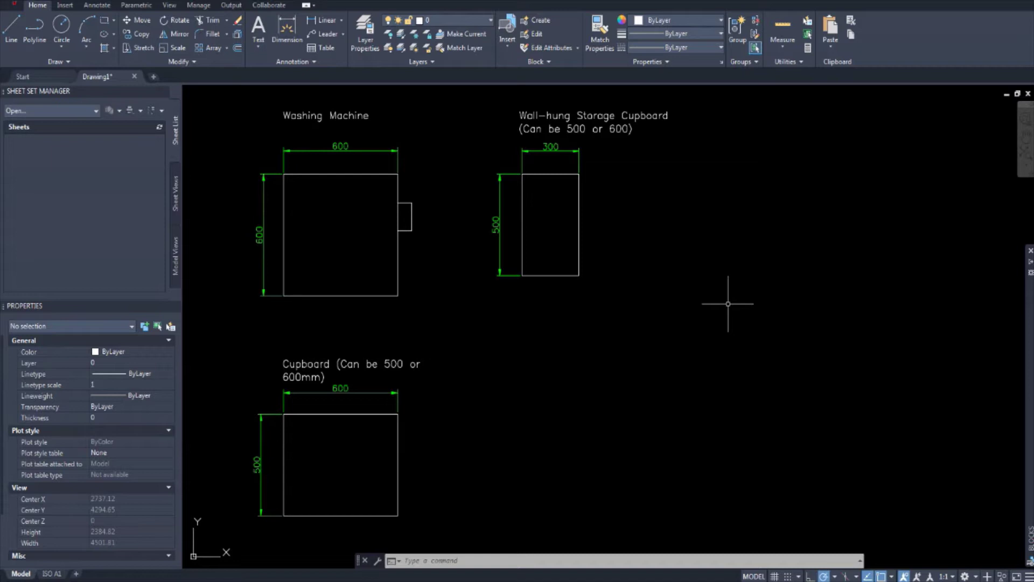
- Examine the washing machine symbol, including its 600 by 600 outline and the small rectangle on its right side
{"action": "middle_click_drag", "start_coordinate": [633, 311], "coordinate": [644, 320]}
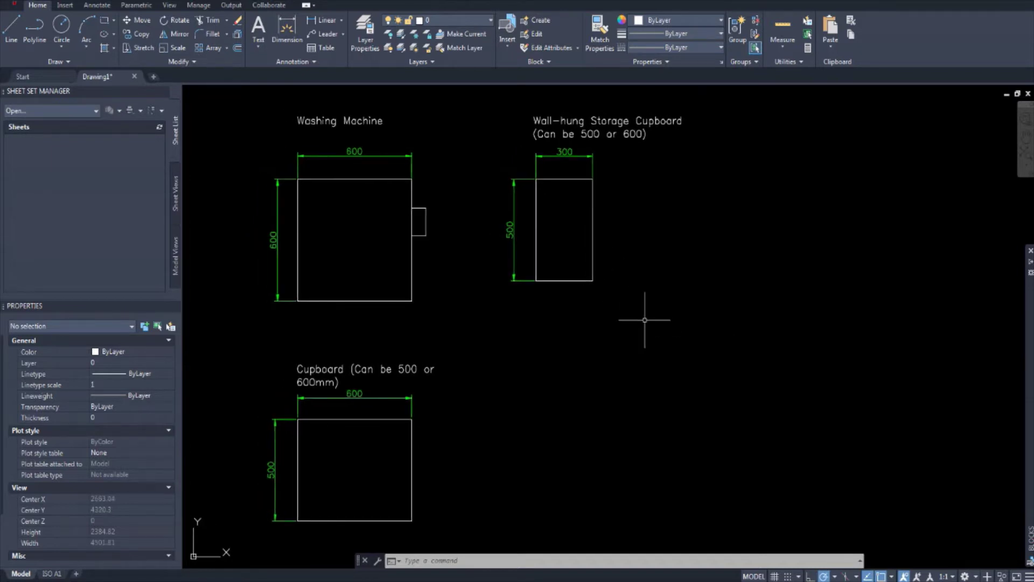
{"action": "middle_click_drag", "start_coordinate": [557, 318], "coordinate": [509, 338]}
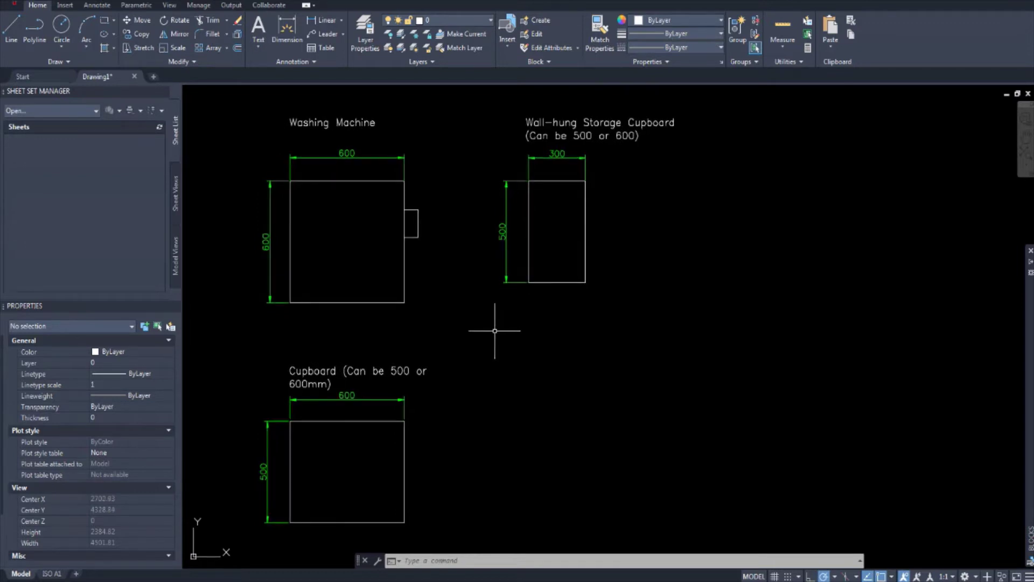
{"action": "middle_click_drag", "start_coordinate": [480, 318], "coordinate": [478, 319]}
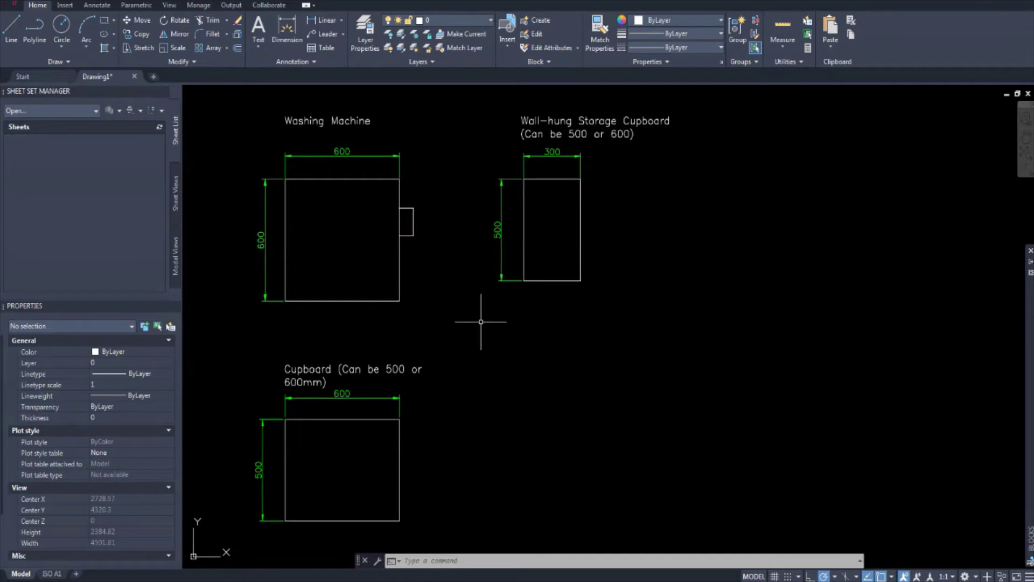
{"action": "middle_click_drag", "start_coordinate": [481, 321], "coordinate": [482, 323]}
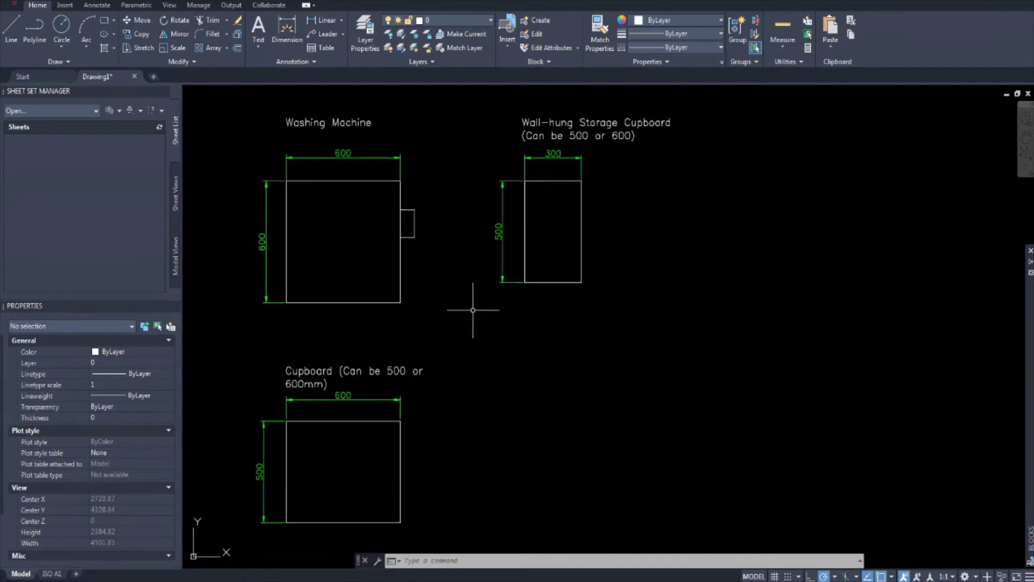
{"action": "middle_click_drag", "start_coordinate": [415, 266], "coordinate": [412, 250]}
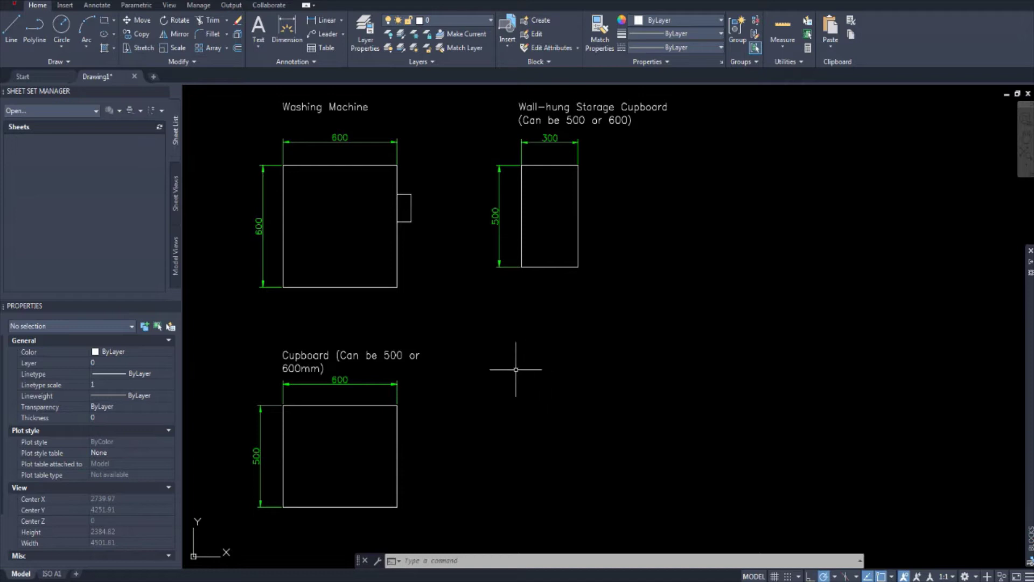
{"action": "middle_click_drag", "start_coordinate": [495, 301], "coordinate": [502, 308]}
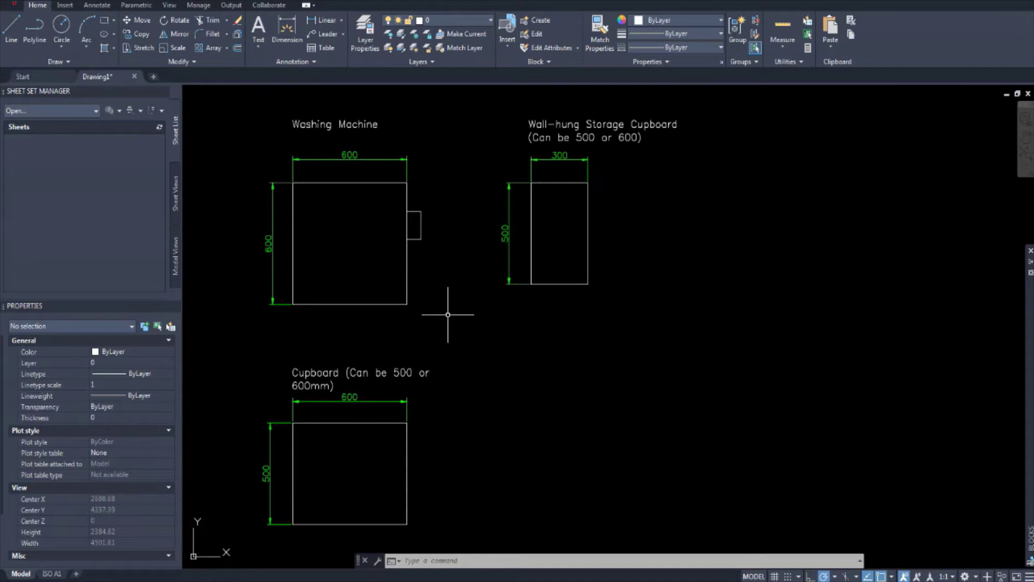
{"action": "scroll", "coordinate": [430, 272], "scroll_direction": "up", "scroll_amount": 4}
{"action": "middle_click_drag", "start_coordinate": [429, 277], "coordinate": [488, 343]}
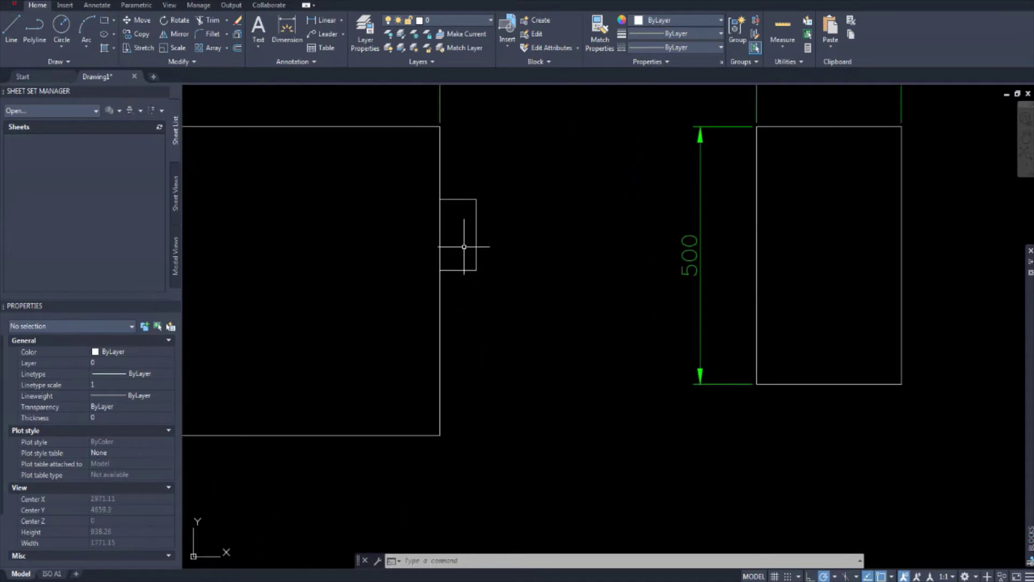
{"action": "scroll", "coordinate": [466, 256], "scroll_direction": "down", "scroll_amount": 6}
{"action": "scroll", "coordinate": [459, 259], "scroll_direction": "up", "scroll_amount": 5}
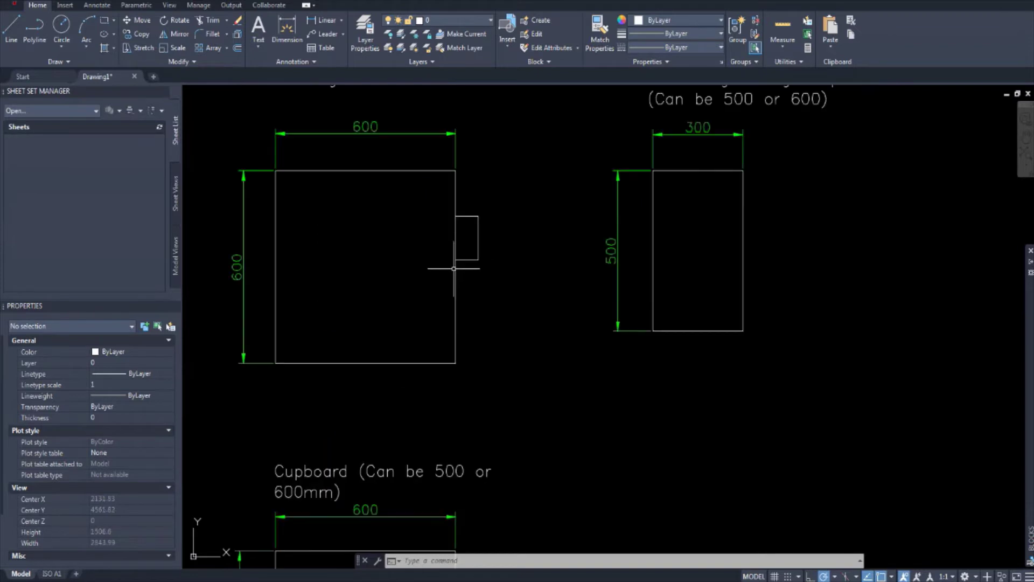
{"action": "scroll", "coordinate": [461, 242], "scroll_direction": "down", "scroll_amount": 4}
{"action": "scroll", "coordinate": [472, 277], "scroll_direction": "up", "scroll_amount": 3}
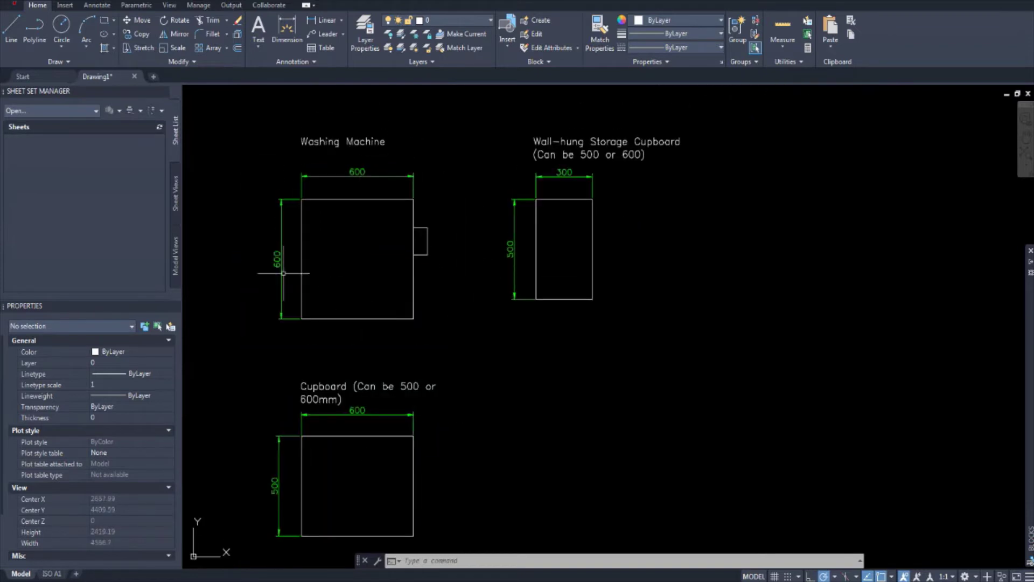
{"action": "scroll", "coordinate": [388, 215], "scroll_direction": "down", "scroll_amount": 1}
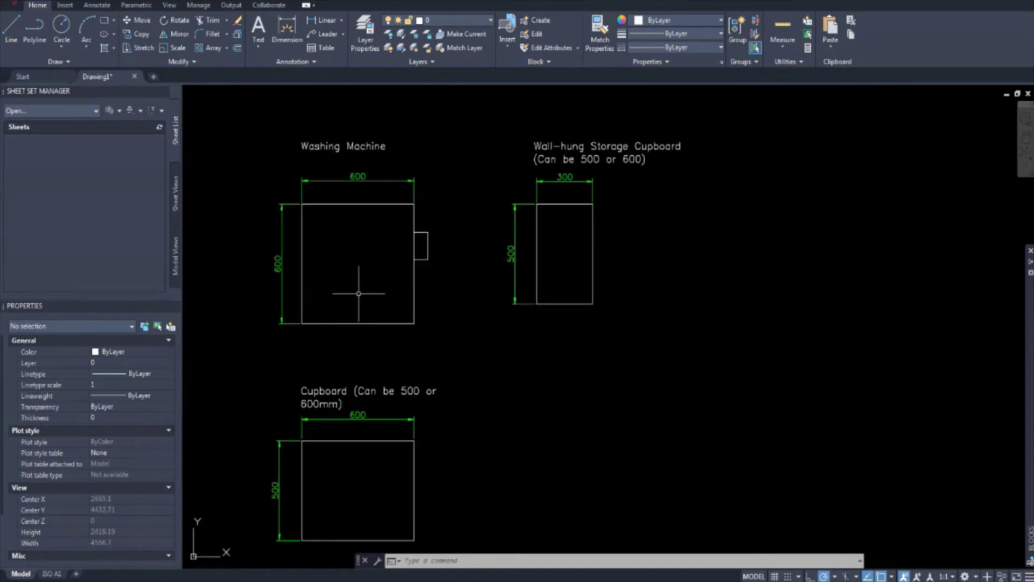
{"action": "scroll", "coordinate": [377, 231], "scroll_direction": "up", "scroll_amount": 1}
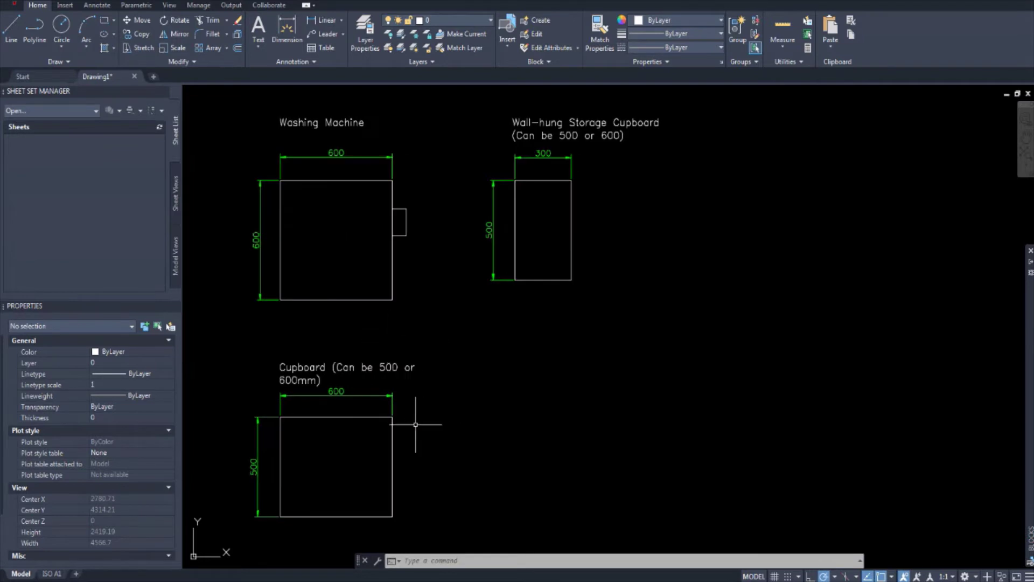
- Examine the outlines, labels and dimensions of the cupboard and the wall-hung storage cupboard
{"action": "middle_click_drag", "start_coordinate": [330, 438], "coordinate": [339, 403]}
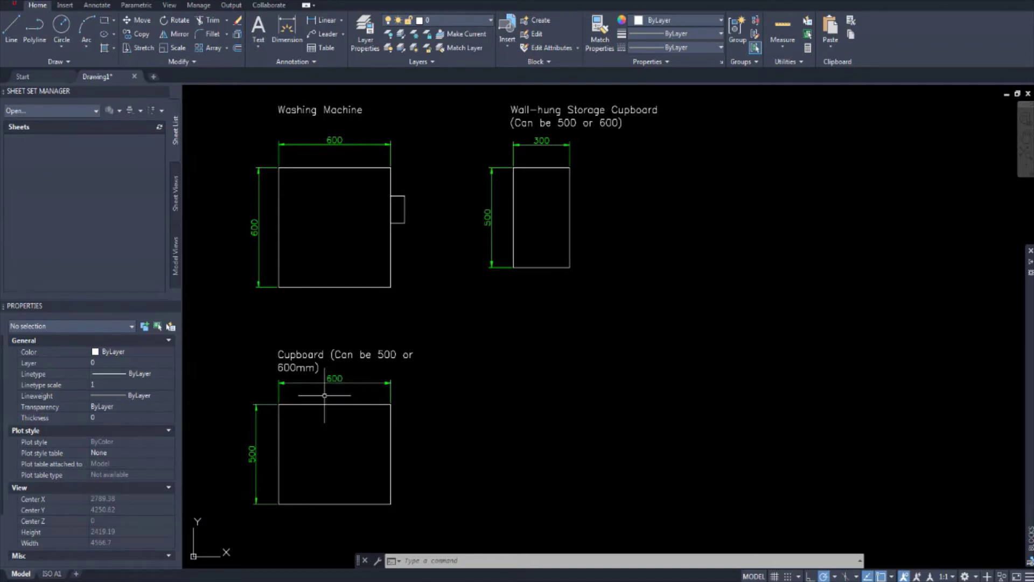
{"action": "middle_click_drag", "start_coordinate": [326, 408], "coordinate": [313, 390]}
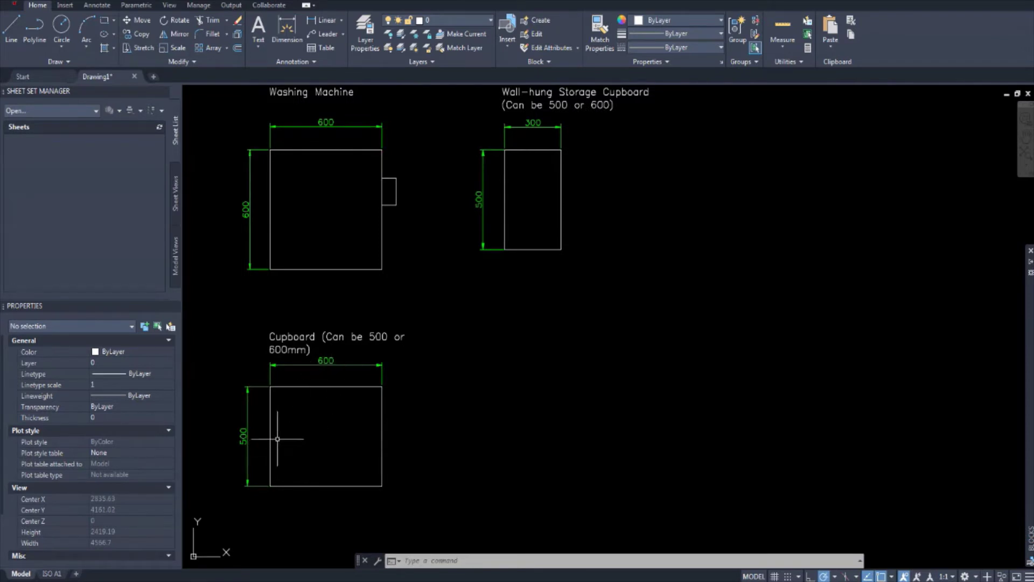
{"action": "middle_click_drag", "start_coordinate": [272, 432], "coordinate": [282, 412]}
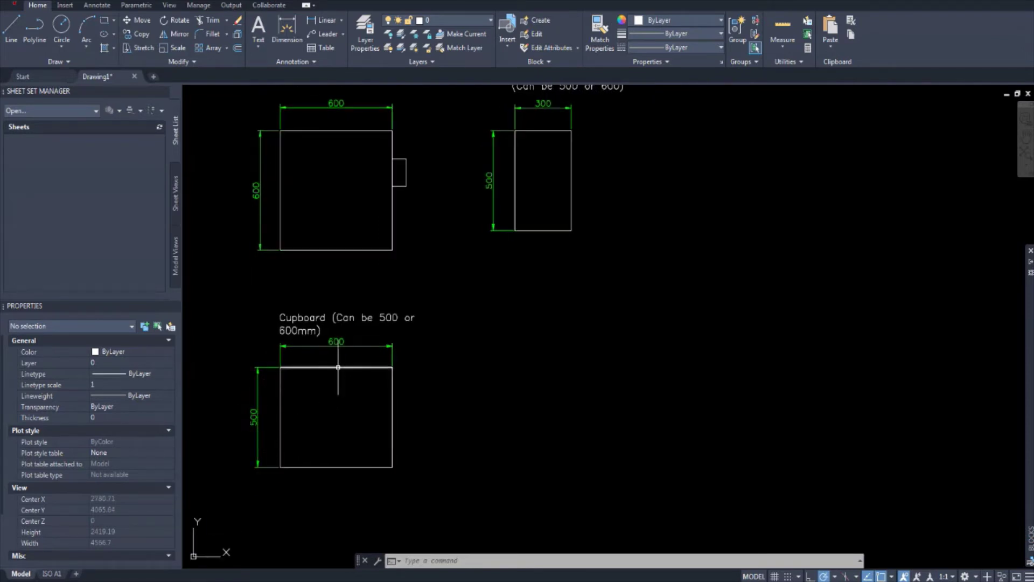
{"action": "middle_click_drag", "start_coordinate": [342, 367], "coordinate": [342, 372]}
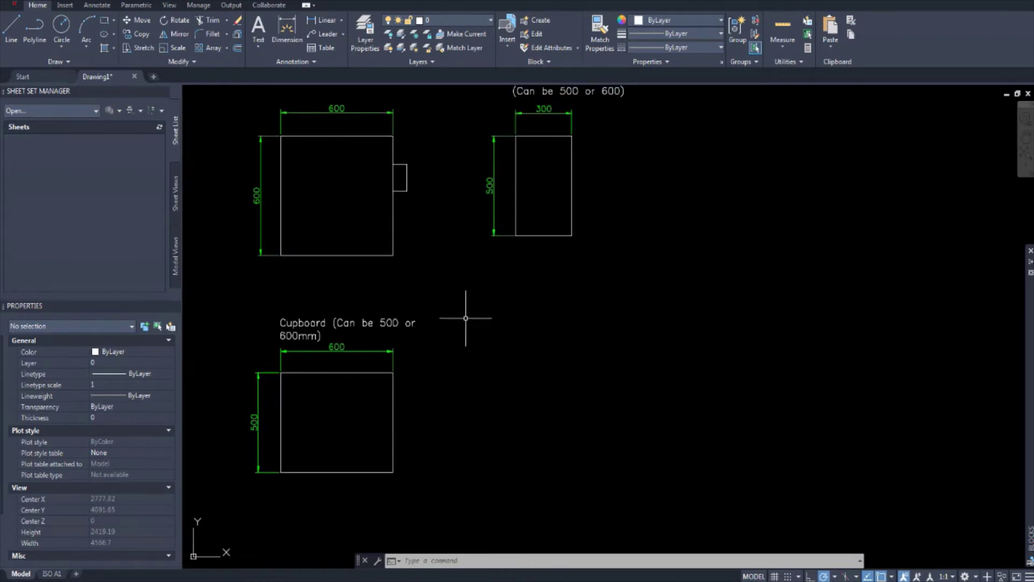
{"action": "mouse_move", "coordinate": [469, 316]}
{"action": "middle_mouse_down"}
{"action": "mouse_move", "coordinate": [415, 296]}
{"action": "mouse_move", "coordinate": [439, 318]}
{"action": "mouse_move", "coordinate": [494, 235]}
{"action": "middle_mouse_up"}
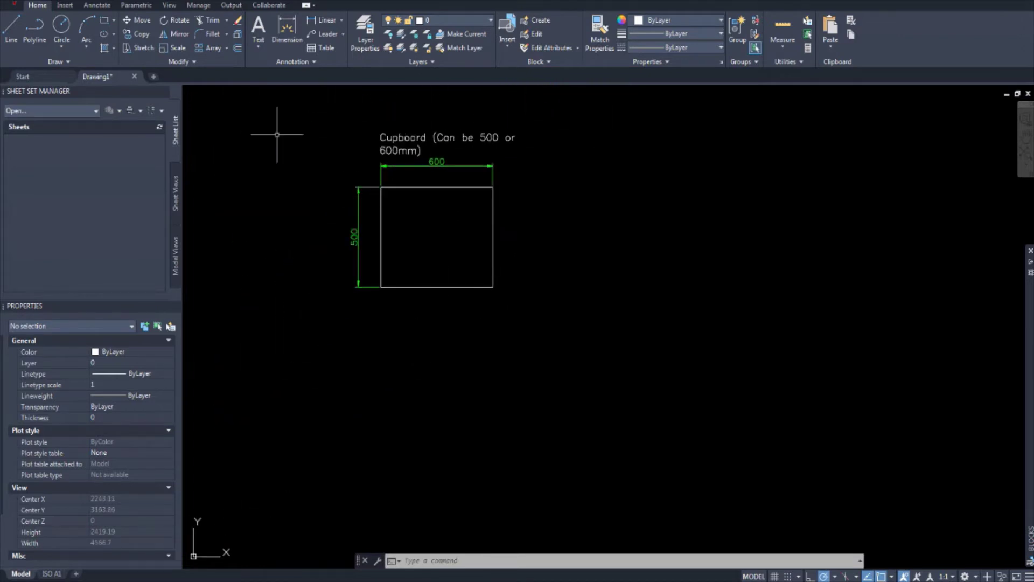
{"action": "mouse_move", "coordinate": [438, 190]}
{"action": "middle_mouse_down"}
{"action": "mouse_move", "coordinate": [376, 309]}
{"action": "mouse_move", "coordinate": [340, 291]}
{"action": "mouse_move", "coordinate": [377, 351]}
{"action": "mouse_move", "coordinate": [395, 350]}
{"action": "middle_mouse_up"}
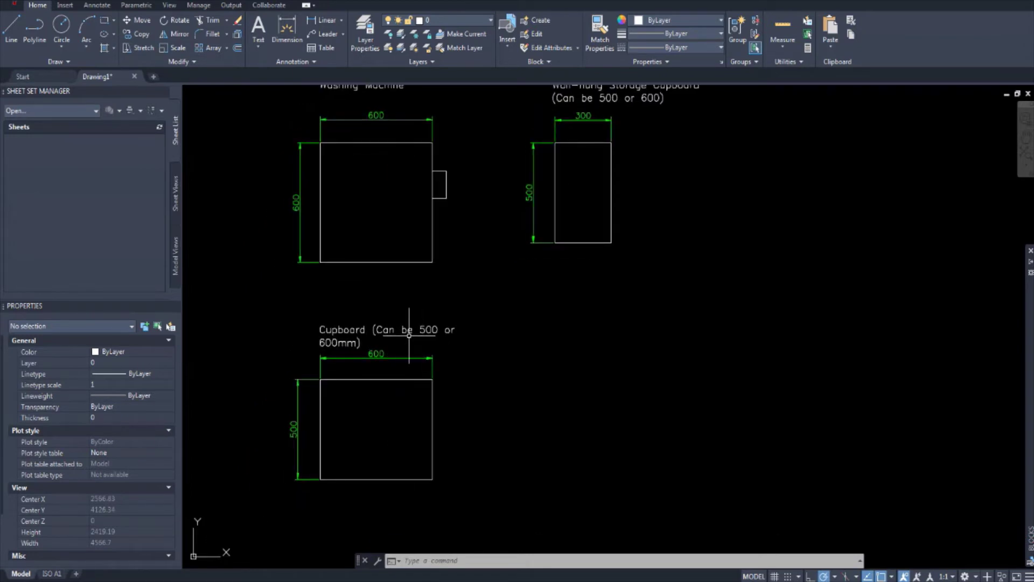
{"action": "mouse_move", "coordinate": [438, 323]}
{"action": "middle_mouse_down"}
{"action": "mouse_move", "coordinate": [370, 353]}
{"action": "mouse_move", "coordinate": [387, 363]}
{"action": "middle_mouse_up"}
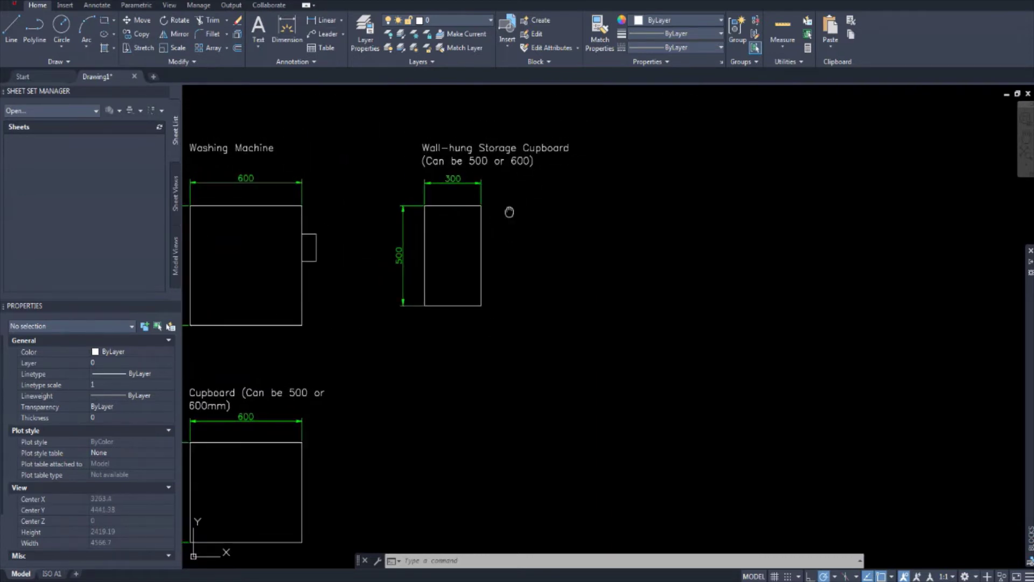
{"action": "middle_click_drag", "start_coordinate": [507, 210], "coordinate": [495, 212]}
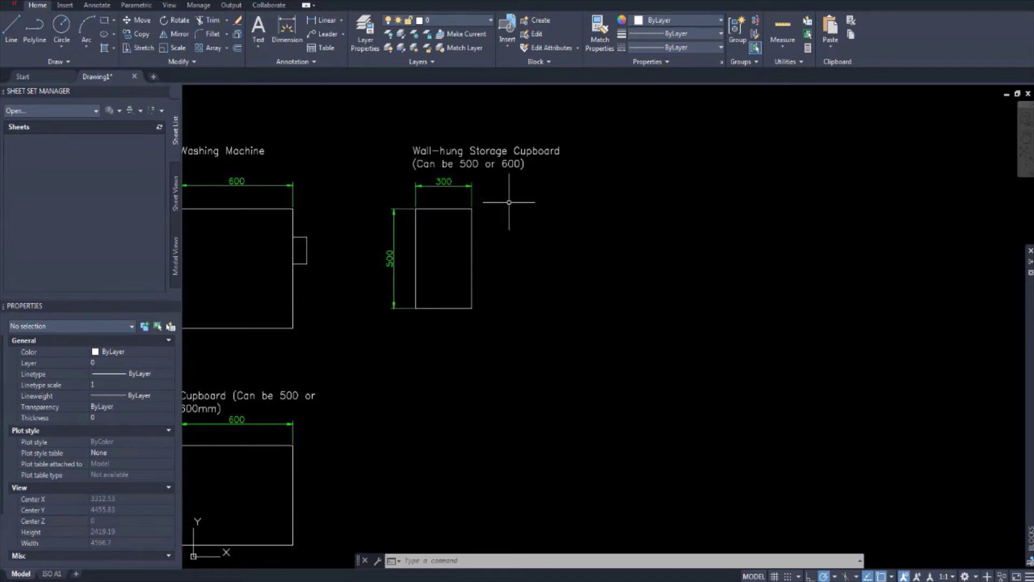
{"action": "middle_click_drag", "start_coordinate": [384, 306], "coordinate": [390, 322]}
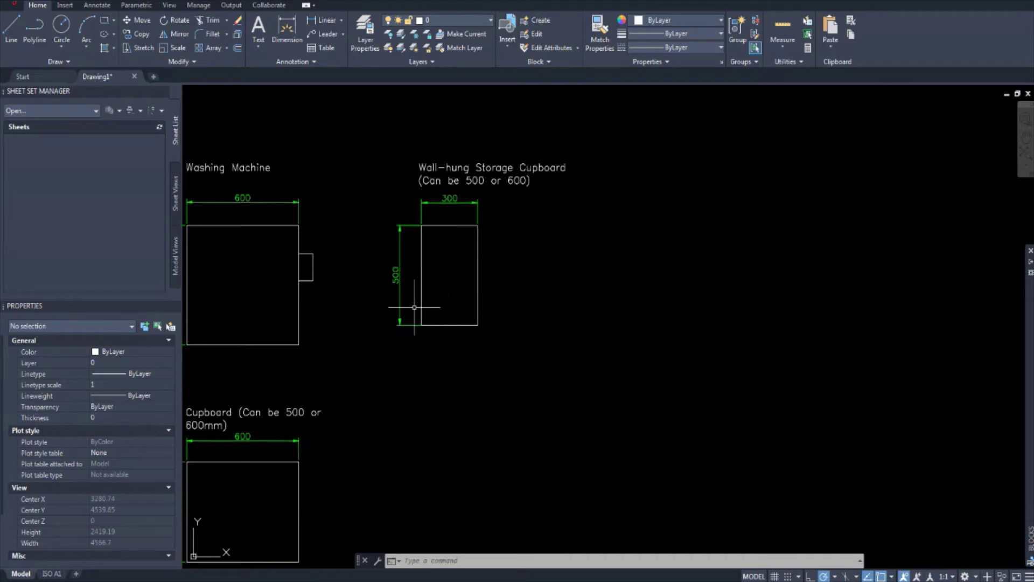
{"action": "scroll", "coordinate": [431, 251], "scroll_direction": "down", "scroll_amount": 3}
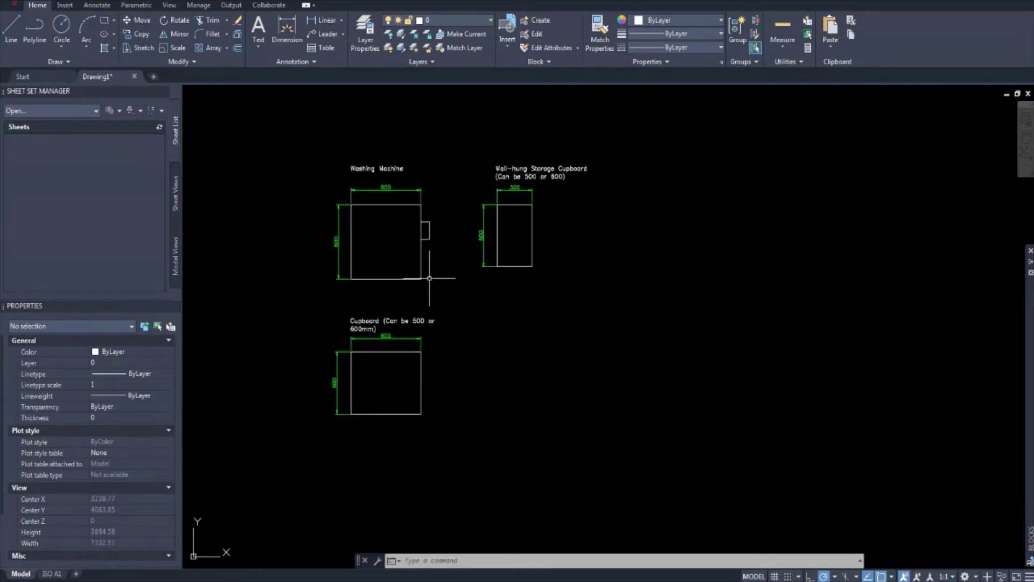
{"action": "middle_click_drag", "start_coordinate": [447, 266], "coordinate": [447, 285]}
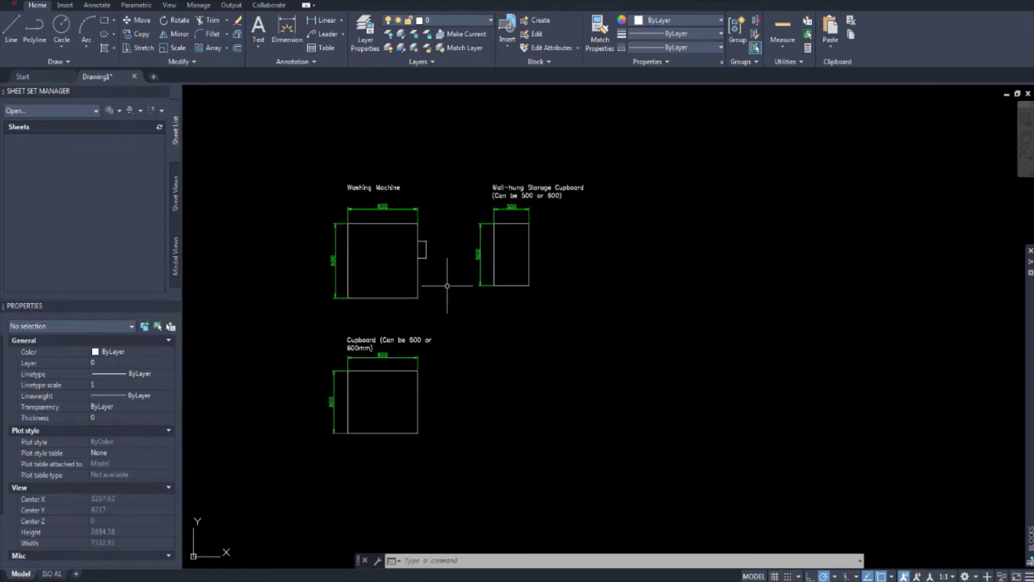
{"action": "scroll", "coordinate": [447, 286], "scroll_direction": "up", "scroll_amount": 3}
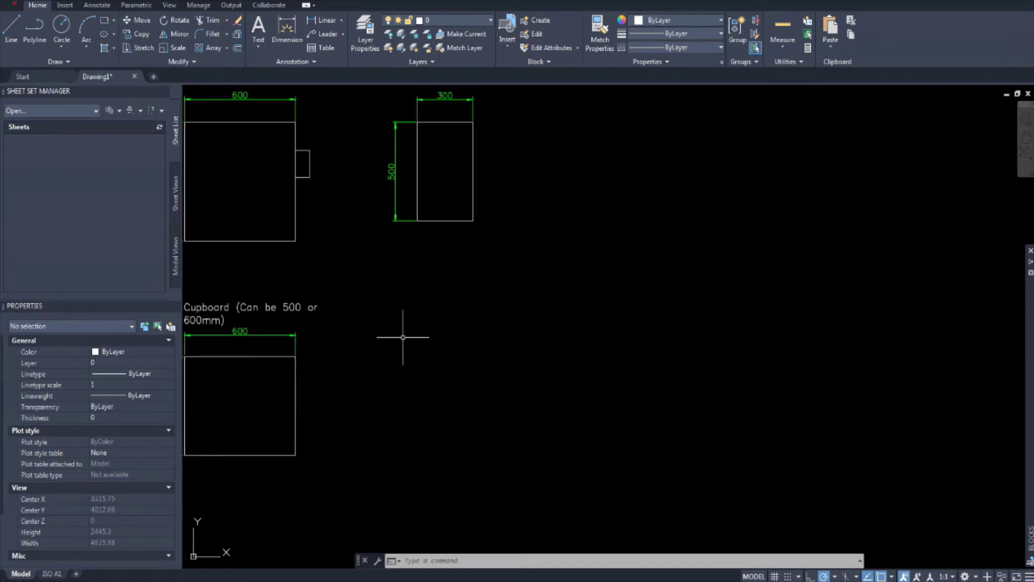
- Draw a 600 by 600 square from lines, its top-left corner aligned with the cupboard's top edge and the wall-hung cupboard's left edge
{"action": "mouse_move", "coordinate": [404, 340]}
{"action": "middle_mouse_down"}
{"action": "mouse_move", "coordinate": [420, 349]}
{"action": "mouse_move", "coordinate": [433, 314]}
{"action": "mouse_move", "coordinate": [342, 315]}
{"action": "middle_mouse_up"}
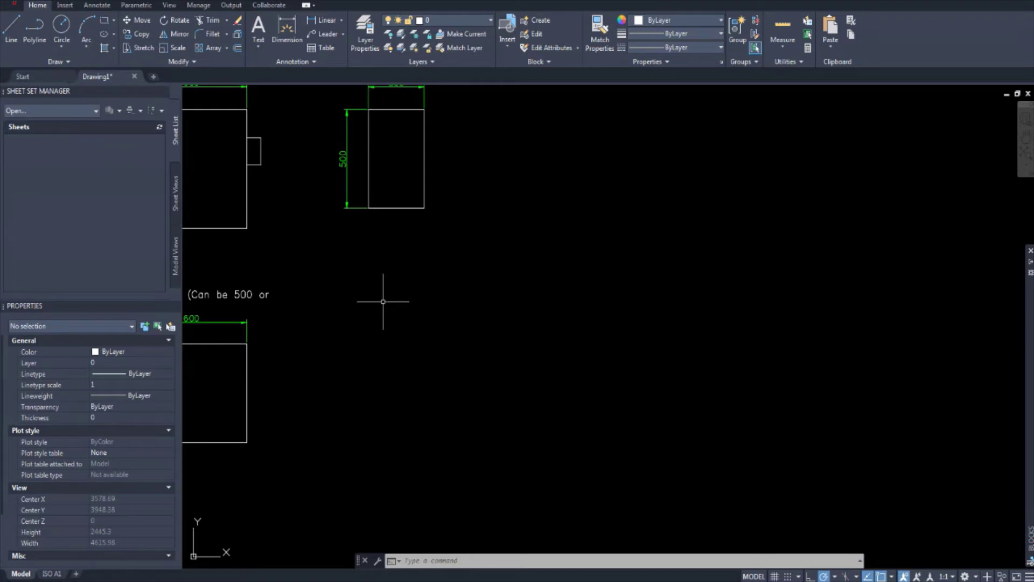
{"action": "mouse_move", "coordinate": [312, 334]}
{"action": "middle_mouse_down"}
{"action": "mouse_move", "coordinate": [321, 326]}
{"action": "mouse_move", "coordinate": [349, 334]}
{"action": "mouse_move", "coordinate": [344, 357]}
{"action": "middle_mouse_up"}
{"action": "middle_click_drag", "start_coordinate": [252, 265], "coordinate": [263, 256]}
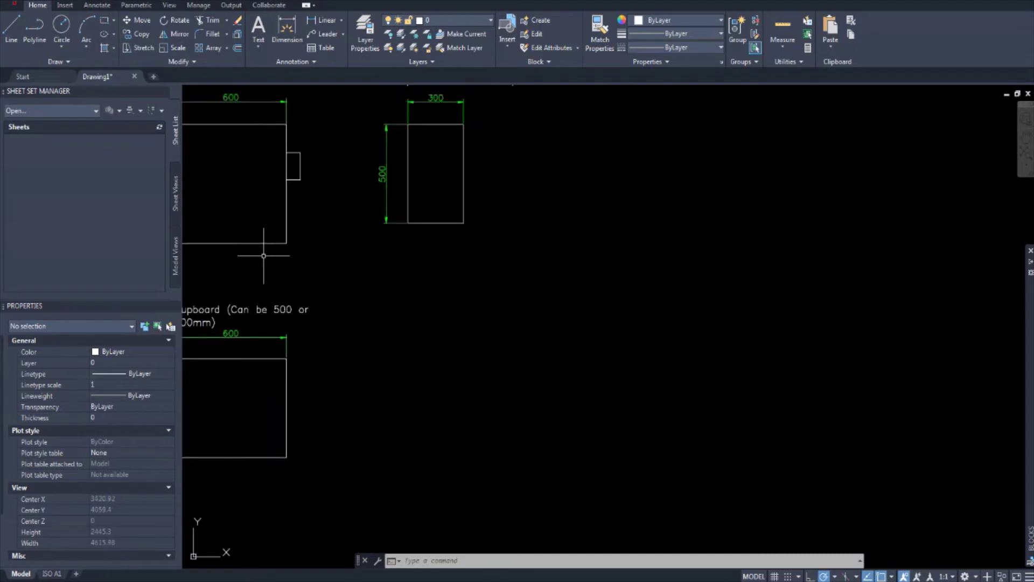
{"action": "left_click", "coordinate": [11, 27]}
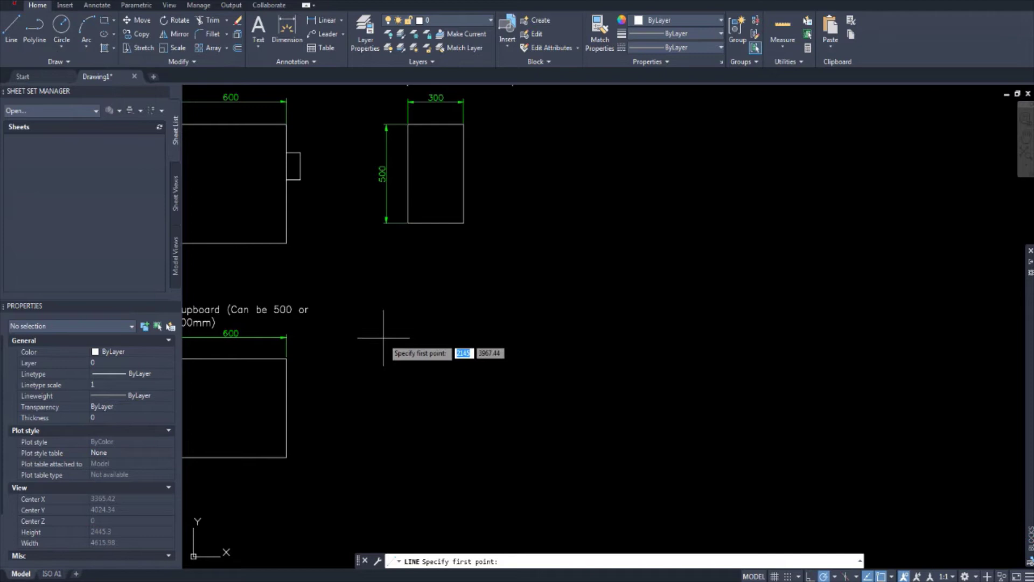
{"action": "middle_click_drag", "start_coordinate": [370, 362], "coordinate": [406, 335]}
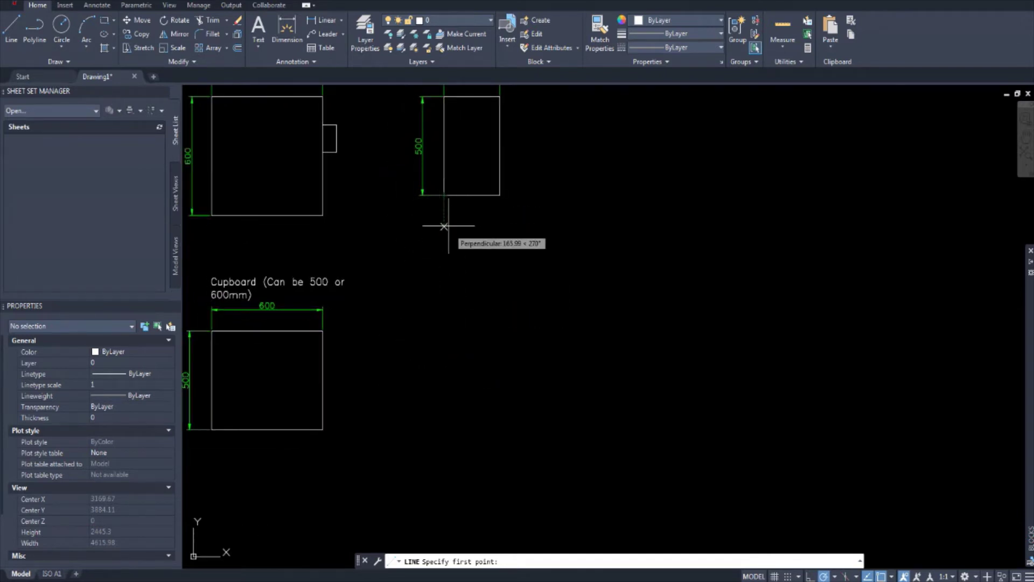
{"action": "mouse_move", "coordinate": [443, 197]}
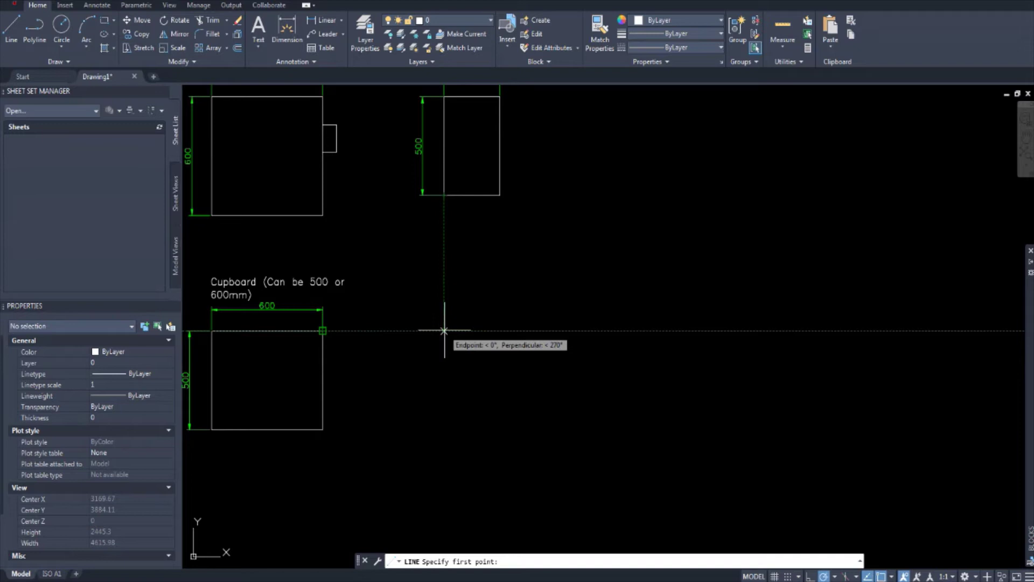
{"action": "left_click", "coordinate": [444, 331]}
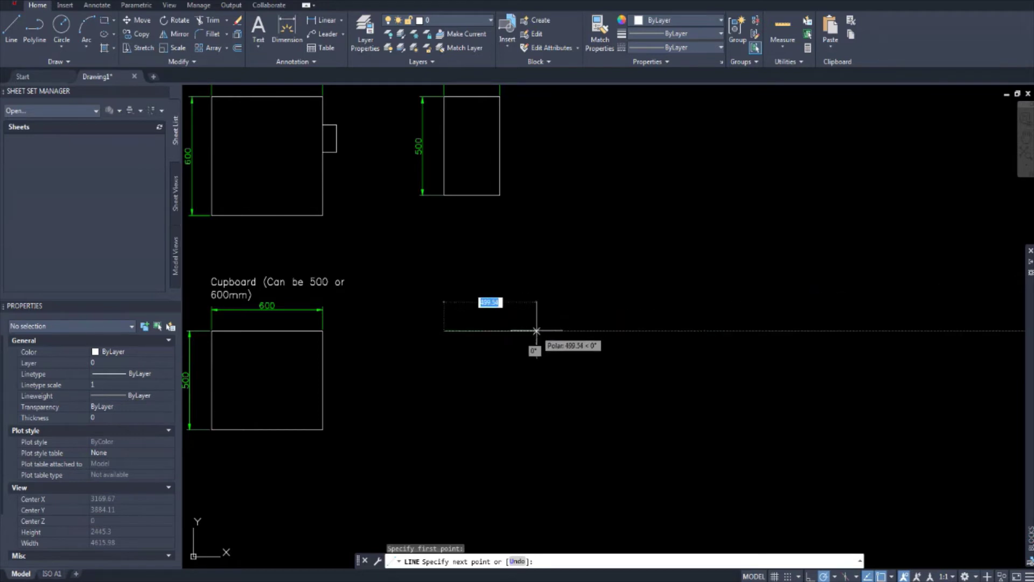
{"action": "type", "text": "600"}
{"action": "key", "text": "Return"}
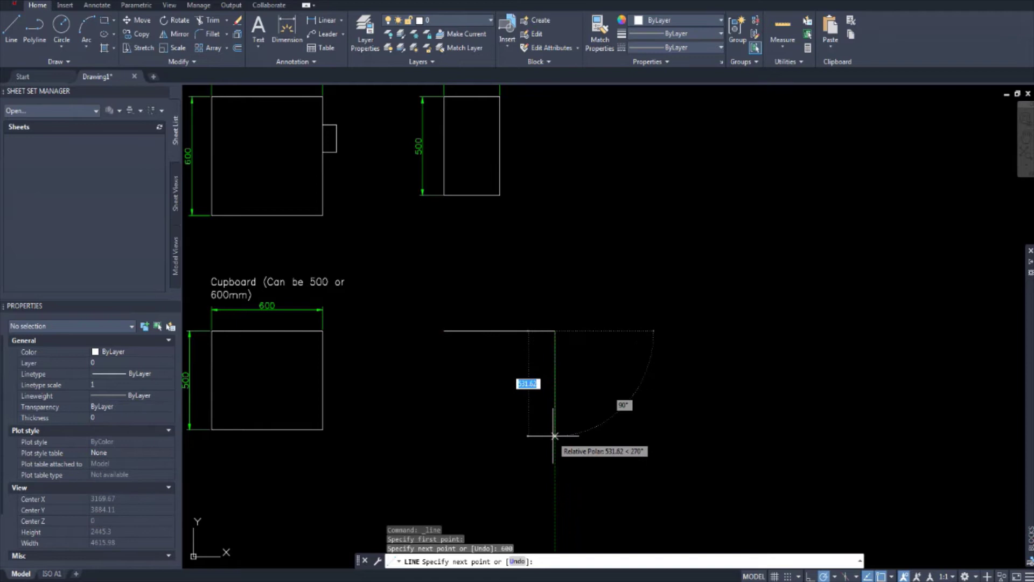
{"action": "type", "text": "600"}
{"action": "key", "text": "Return"}
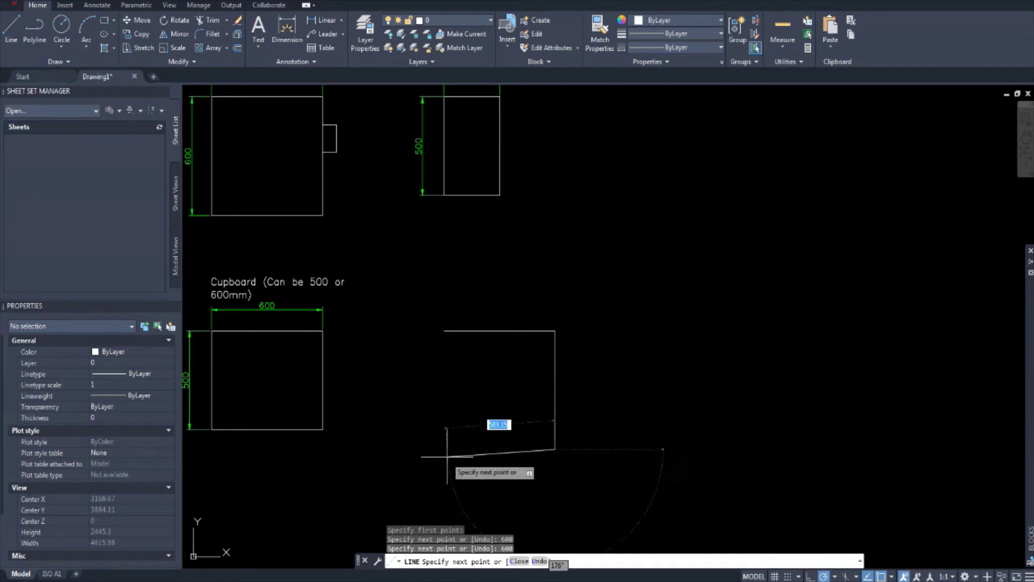
{"action": "type", "text": "600"}
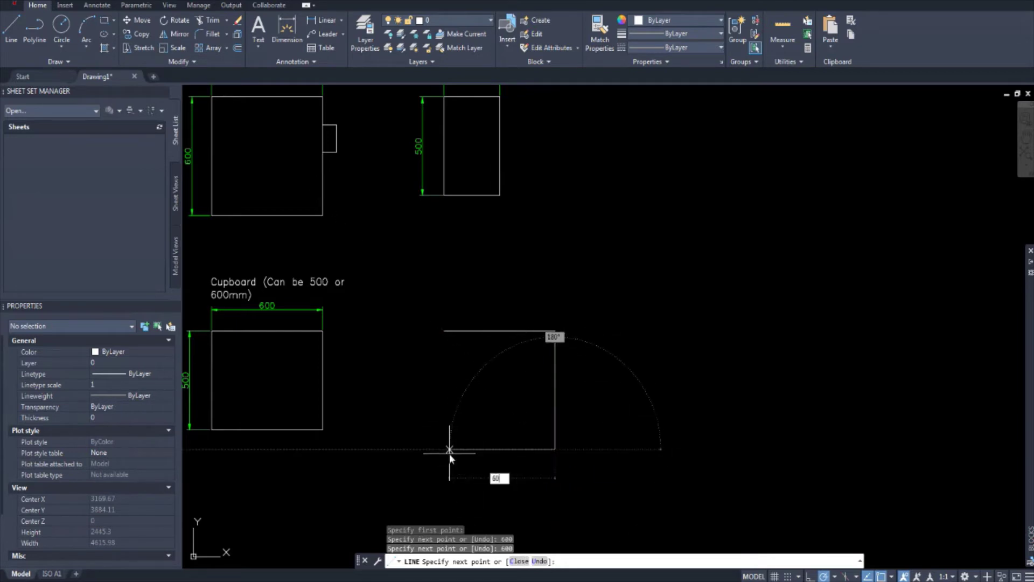
{"action": "key", "text": "Return"}
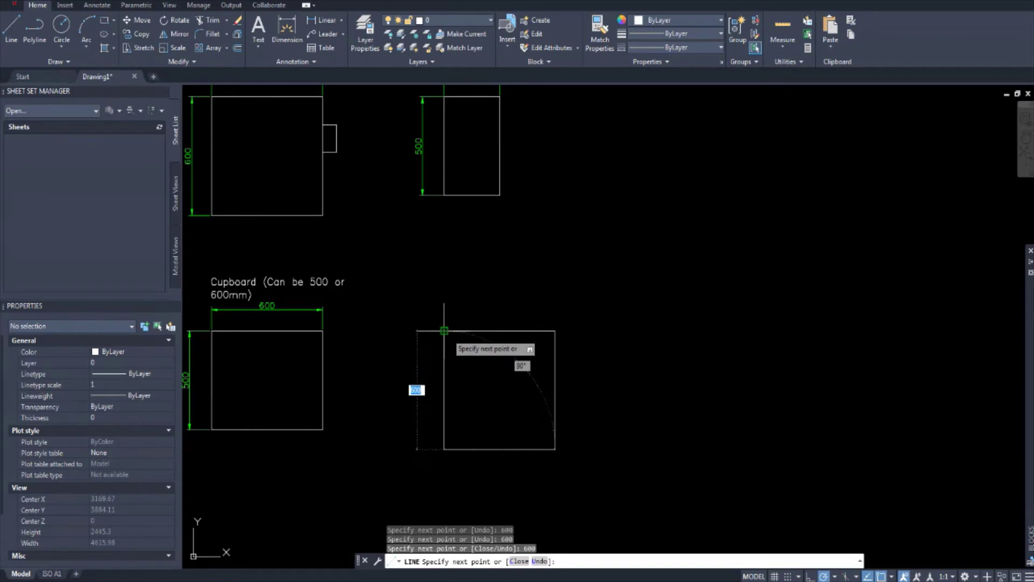
{"action": "left_click", "coordinate": [443, 330]}
{"action": "mouse_move", "coordinate": [528, 325]}
{"action": "middle_mouse_down"}
{"action": "mouse_move", "coordinate": [480, 298]}
{"action": "mouse_move", "coordinate": [452, 309]}
{"action": "middle_mouse_up"}
{"action": "key", "text": "Escape"}
- Draw a 650 by 600 extension beside the new square: 650 from its upper-right corner, 600 down, and back to its lower-right corner
{"action": "left_click", "coordinate": [10, 26]}
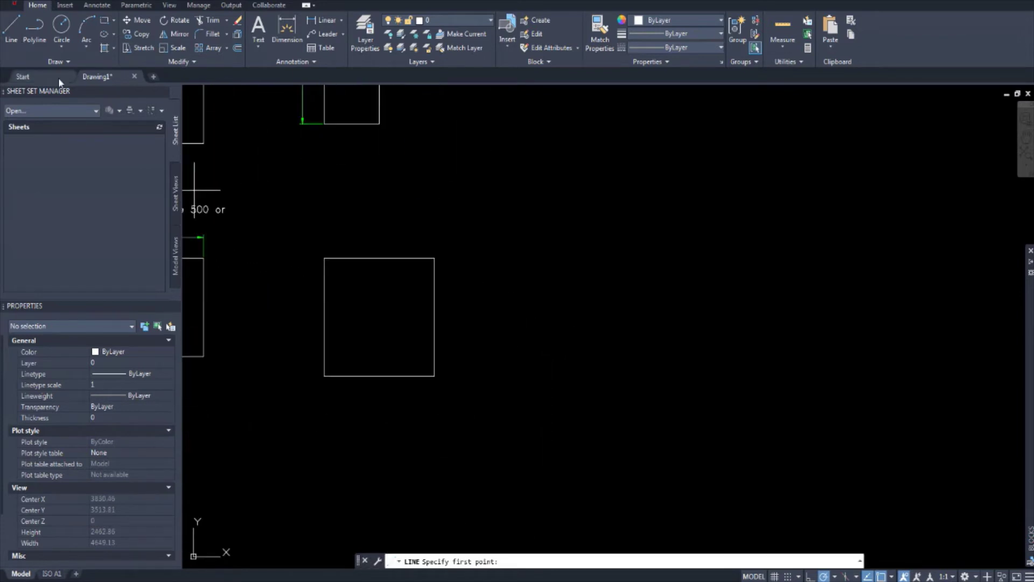
{"action": "scroll", "coordinate": [442, 282], "scroll_direction": "up", "scroll_amount": 2}
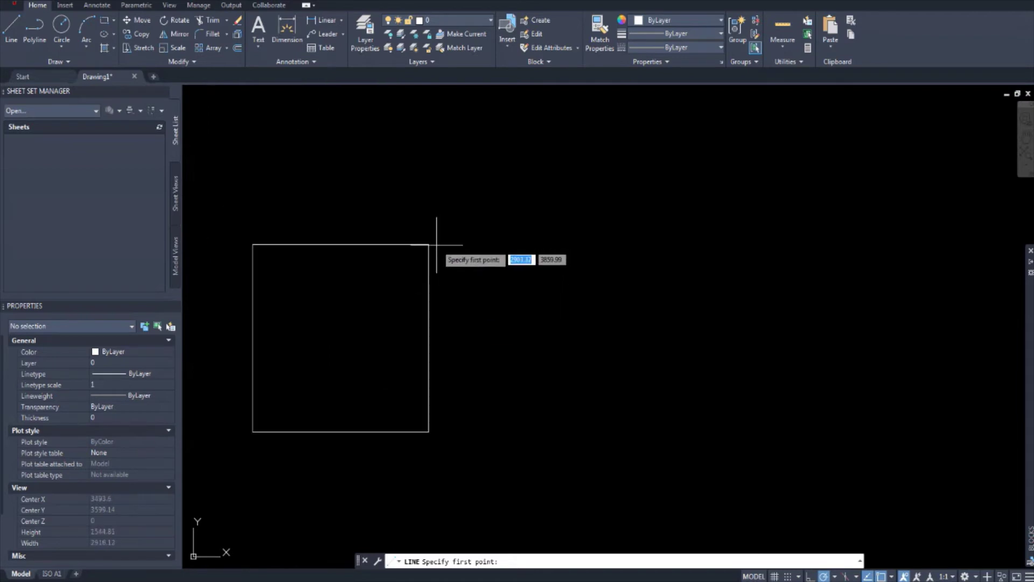
{"action": "left_click", "coordinate": [428, 244]}
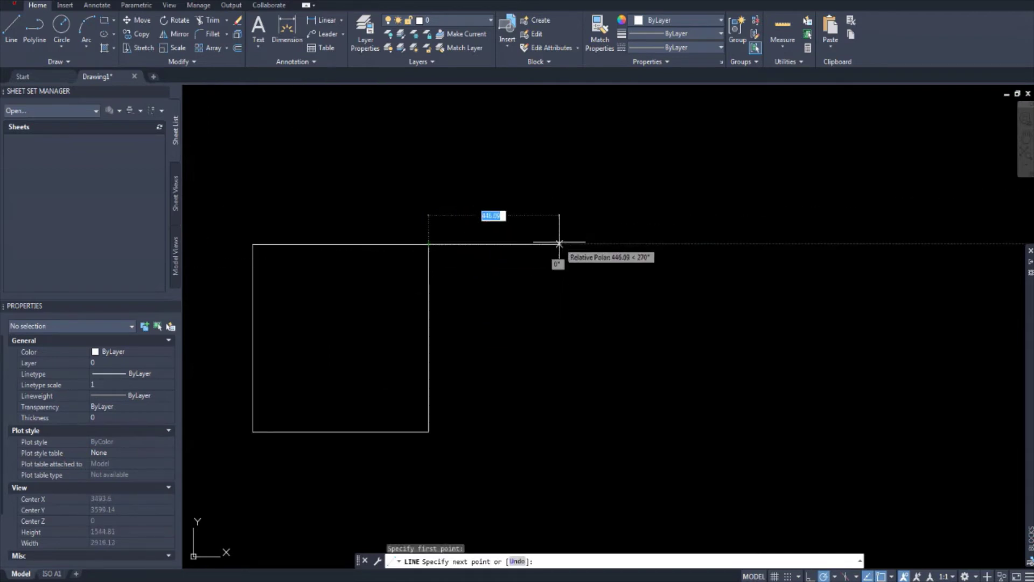
{"action": "type", "text": "650"}
{"action": "key", "text": "Return"}
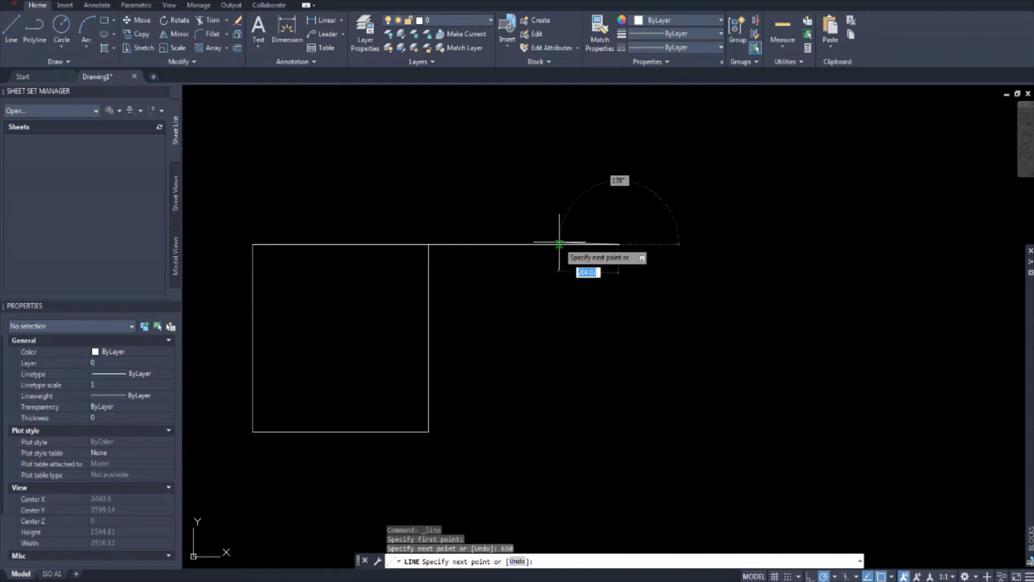
{"action": "middle_click_drag", "start_coordinate": [629, 333], "coordinate": [600, 297]}
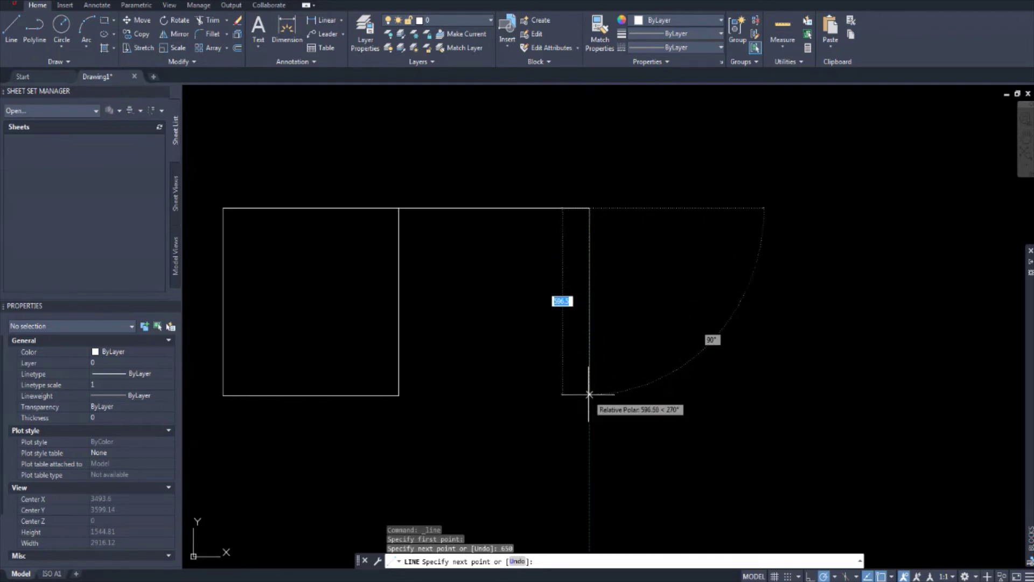
{"action": "type", "text": "60"}
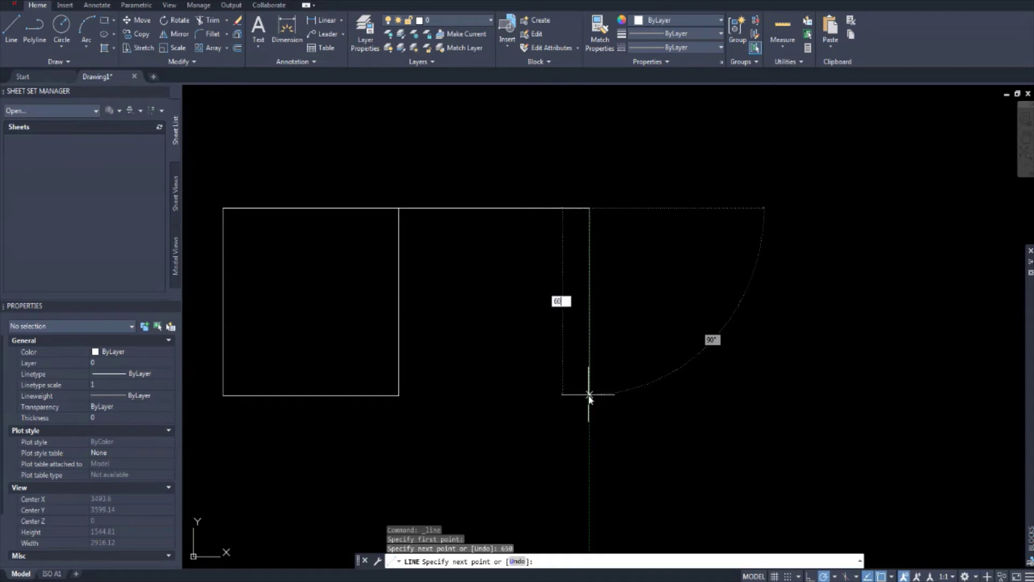
{"action": "type", "text": "0"}
{"action": "key", "text": "Return"}
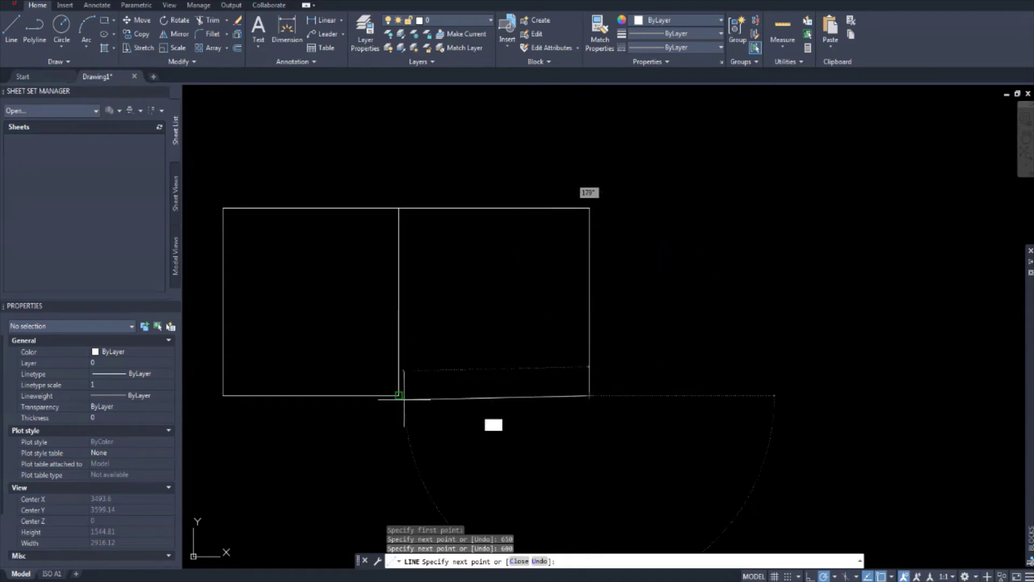
{"action": "key", "text": "Escape"}
{"action": "key", "text": "Escape"}
- Create a new layer named Dash 2
{"action": "scroll", "coordinate": [398, 396], "scroll_direction": "down", "scroll_amount": 5}
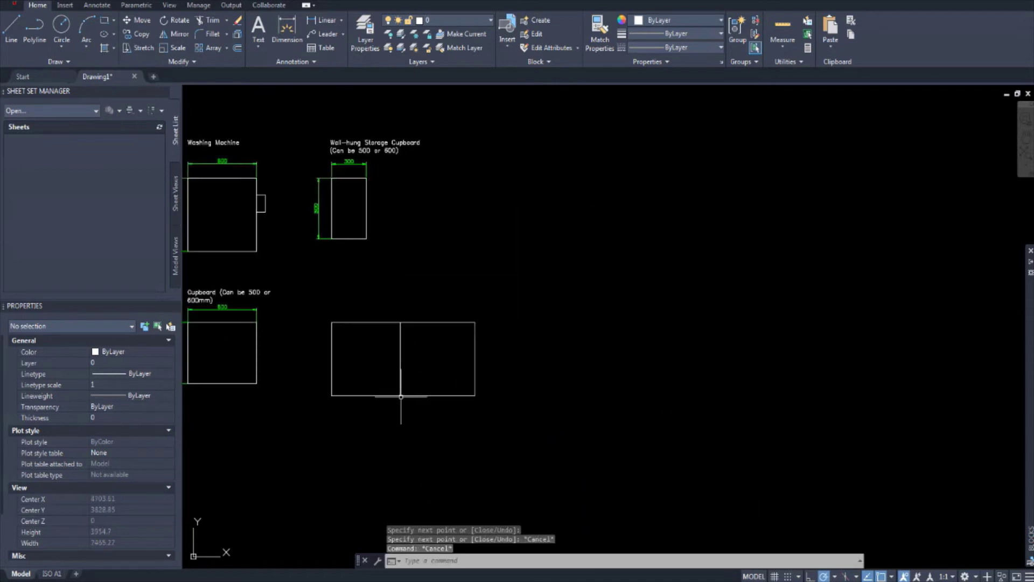
{"action": "mouse_move", "coordinate": [399, 397]}
{"action": "middle_mouse_down"}
{"action": "mouse_move", "coordinate": [377, 367]}
{"action": "mouse_move", "coordinate": [355, 401]}
{"action": "middle_mouse_up"}
{"action": "scroll", "coordinate": [357, 369], "scroll_direction": "up", "scroll_amount": 2}
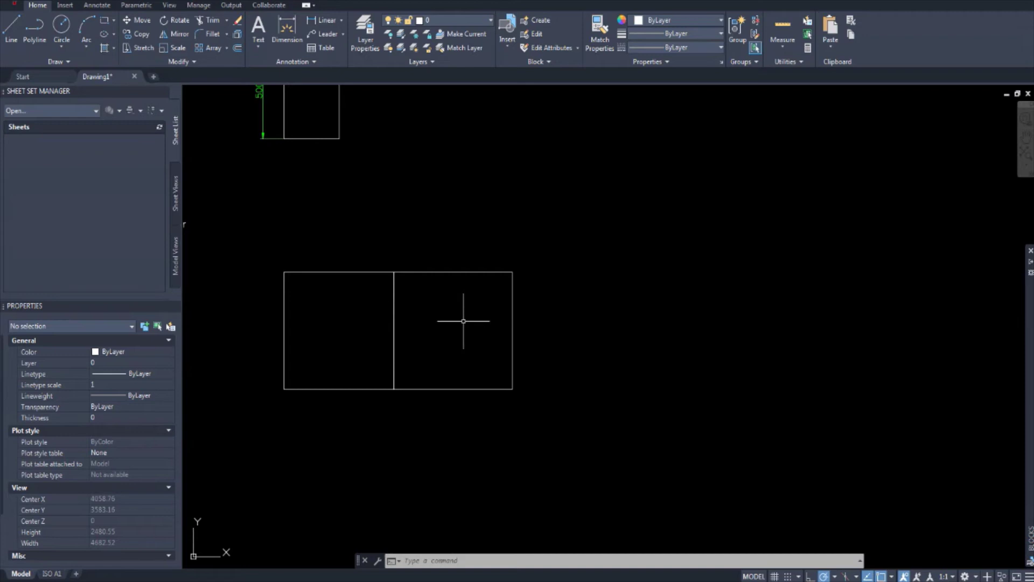
{"action": "middle_click_drag", "start_coordinate": [460, 318], "coordinate": [458, 339]}
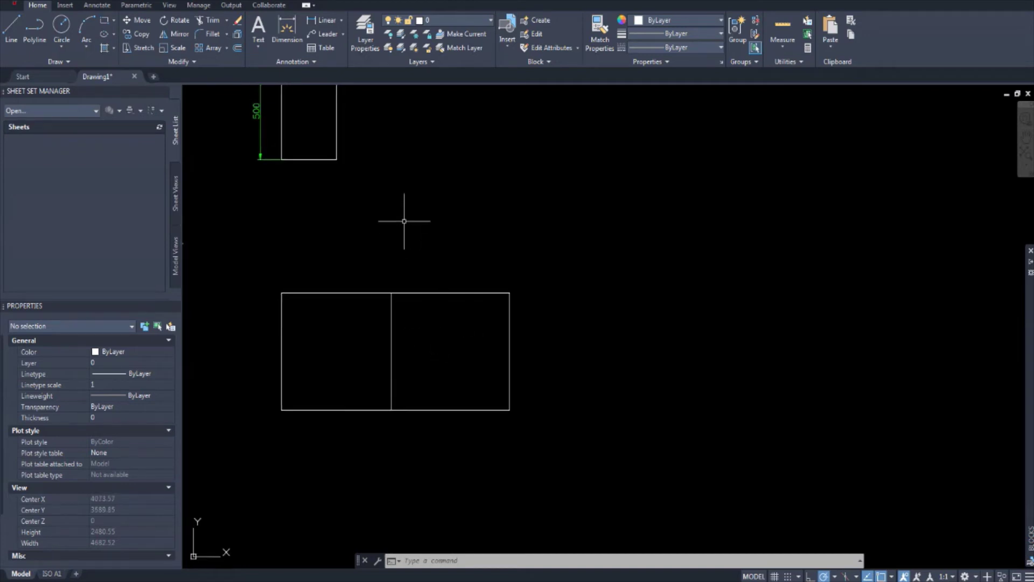
{"action": "left_click", "coordinate": [377, 42]}
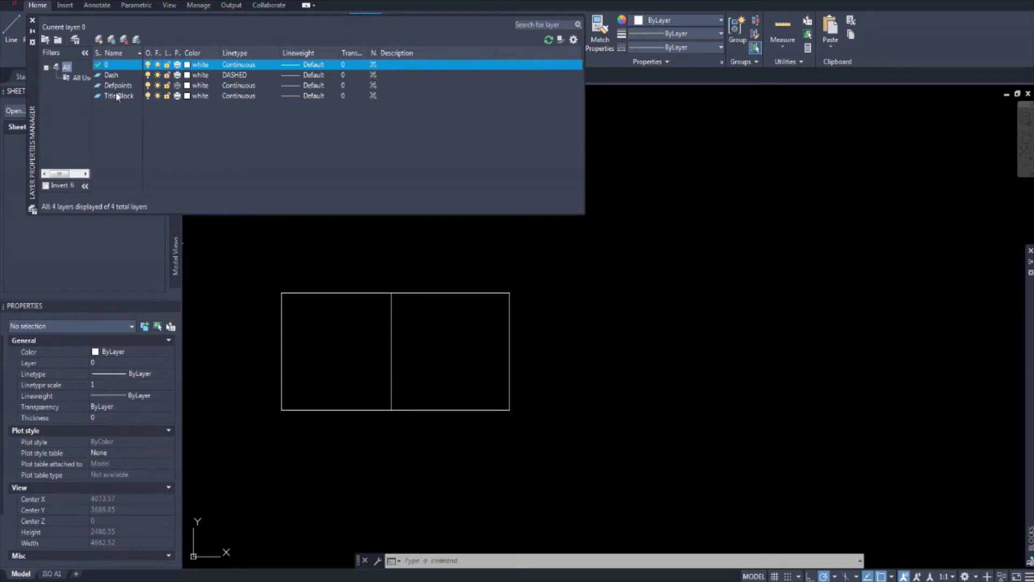
{"action": "left_click", "coordinate": [100, 40]}
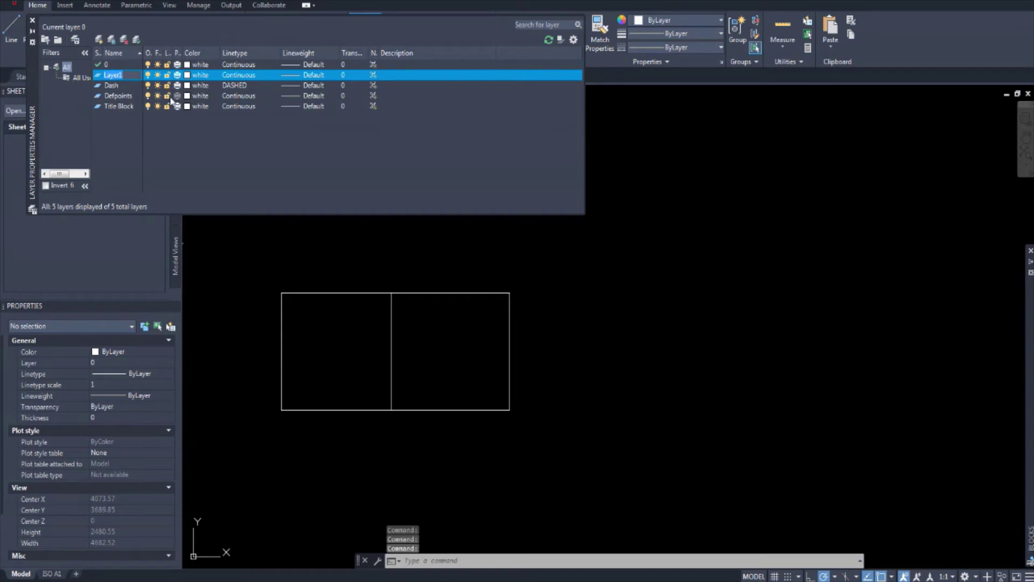
{"action": "type", "text": "Dash 2"}
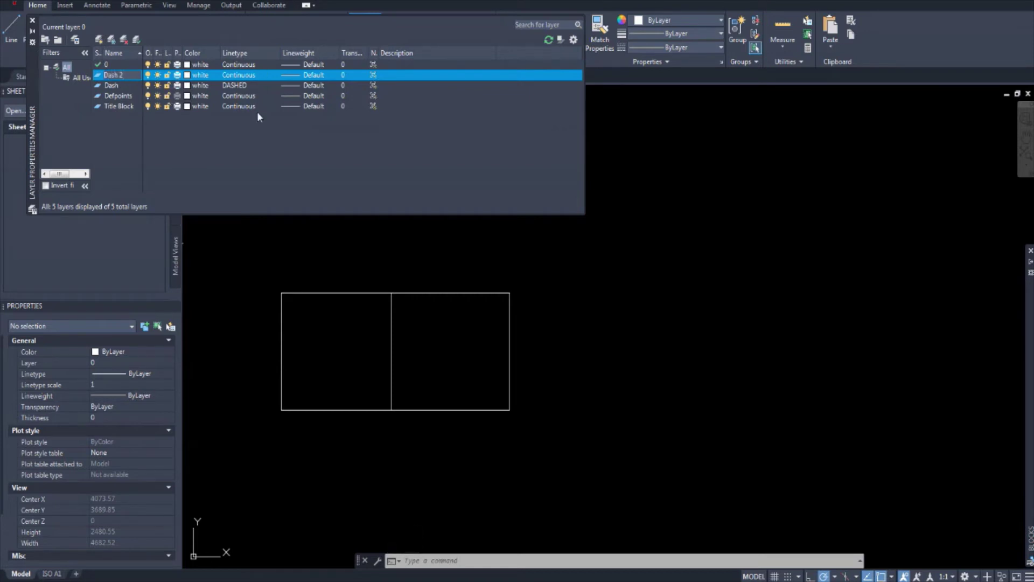
{"action": "key", "text": "Return"}
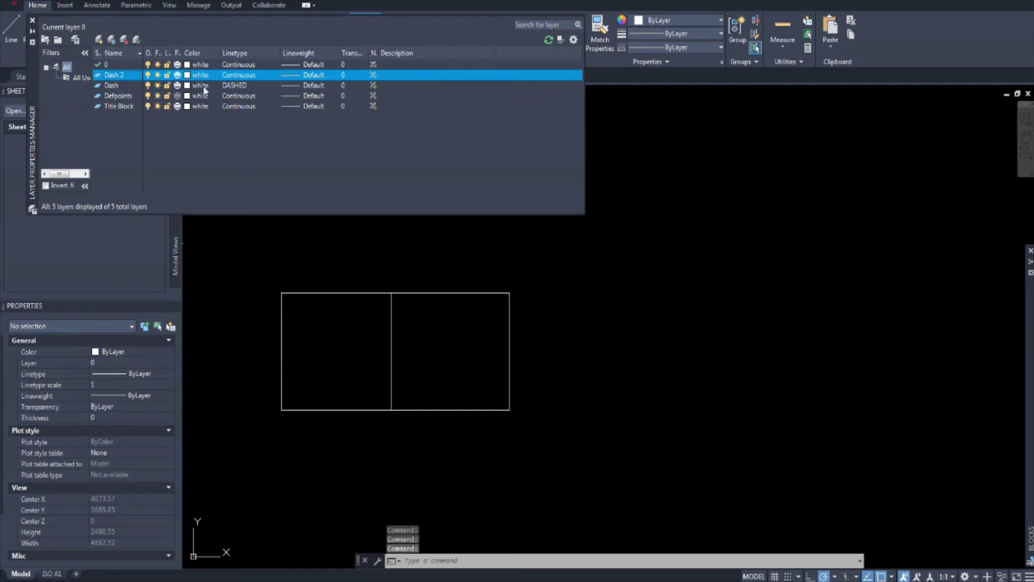
- Load the DASHEDX2 linetype into the drawing for the Dash 2 layer
{"action": "left_click", "coordinate": [242, 76]}
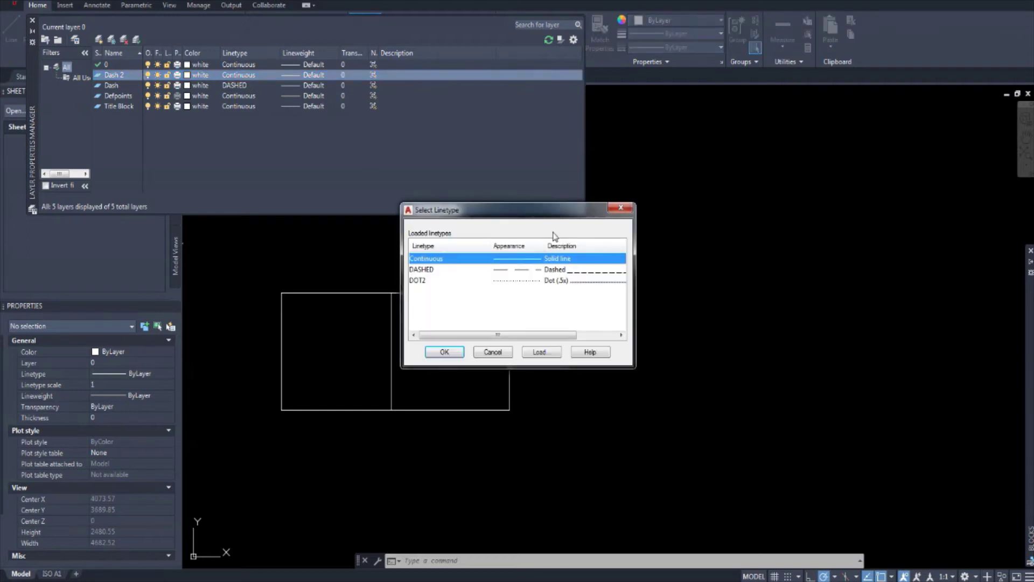
{"action": "left_click_drag", "start_coordinate": [576, 215], "coordinate": [582, 195]}
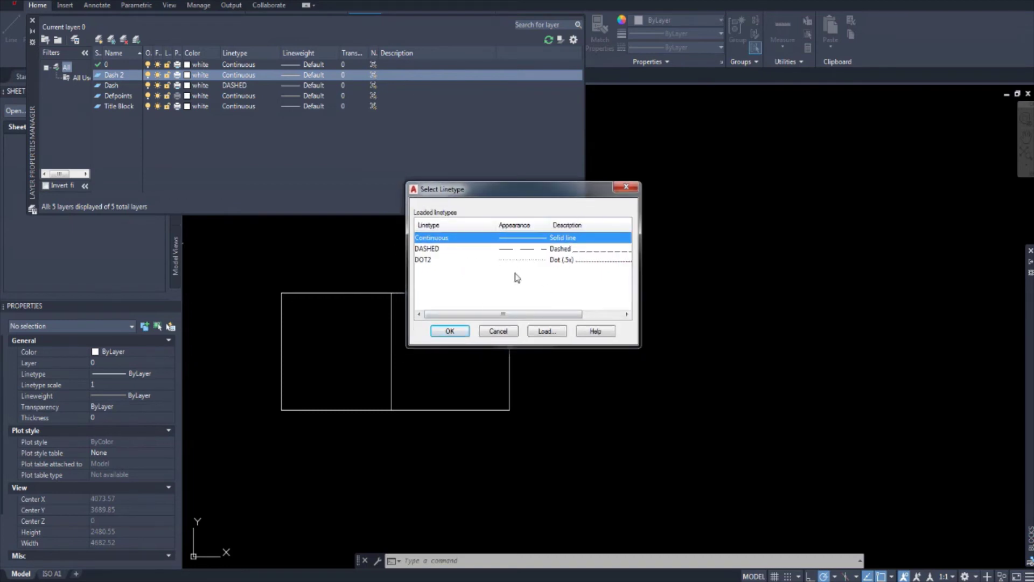
{"action": "left_click", "coordinate": [545, 331]}
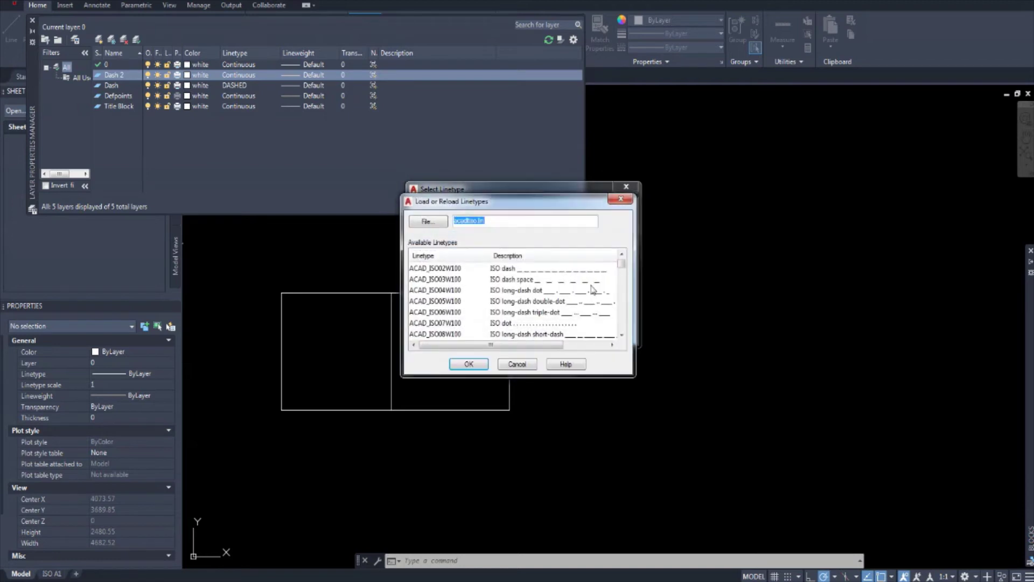
{"action": "mouse_move", "coordinate": [621, 267]}
{"action": "left_mouse_down"}
{"action": "mouse_move", "coordinate": [621, 326]}
{"action": "mouse_move", "coordinate": [633, 273]}
{"action": "mouse_move", "coordinate": [632, 284]}
{"action": "left_mouse_up"}
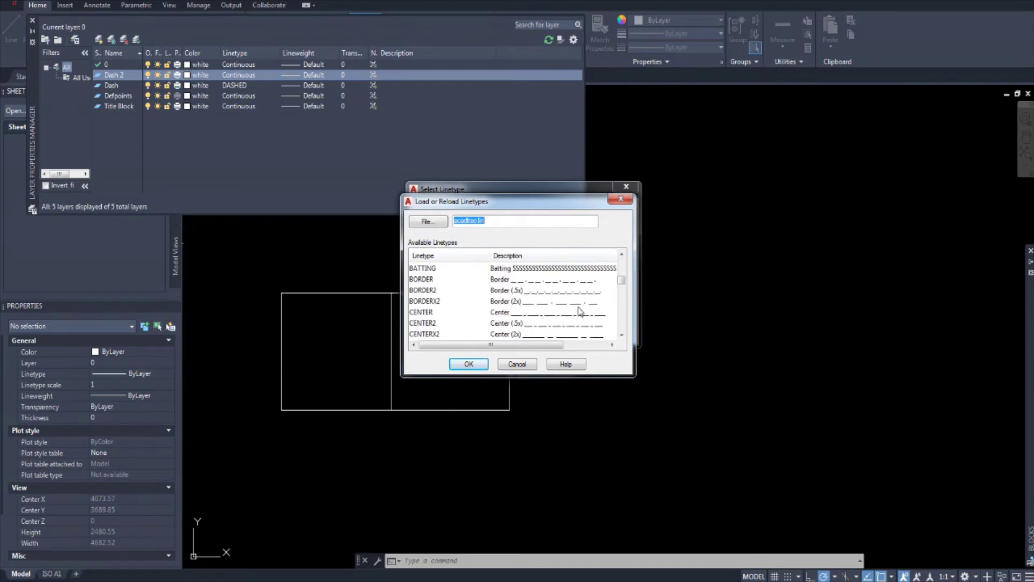
{"action": "scroll", "coordinate": [622, 337], "scroll_direction": "down", "scroll_amount": 1}
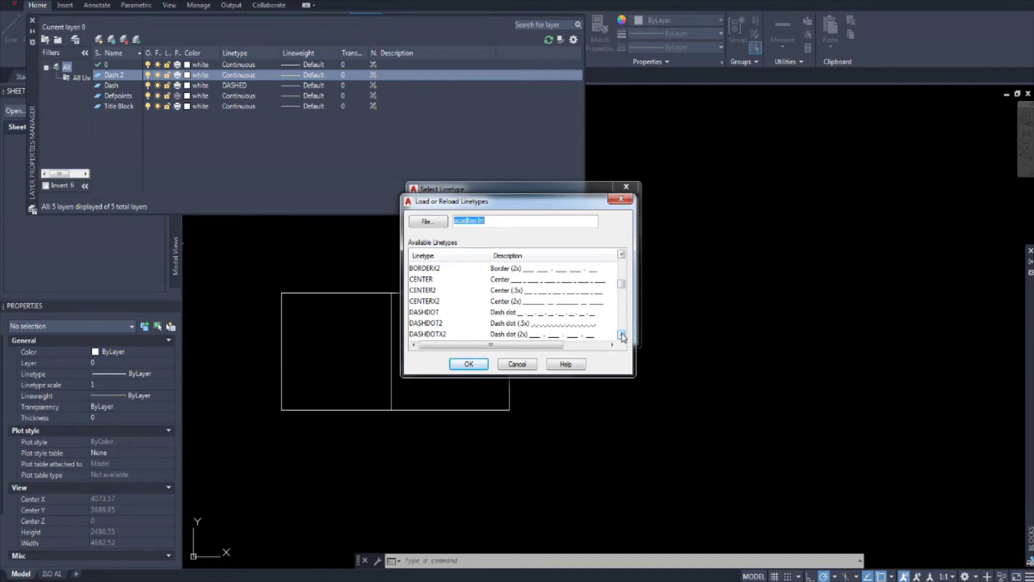
{"action": "double_click", "coordinate": [622, 335]}
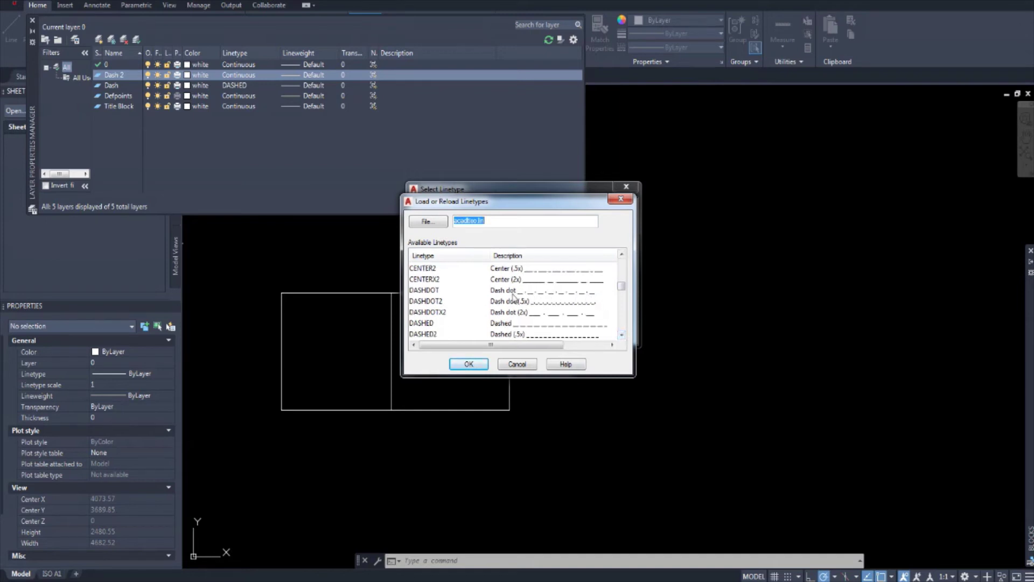
{"action": "left_click", "coordinate": [538, 325]}
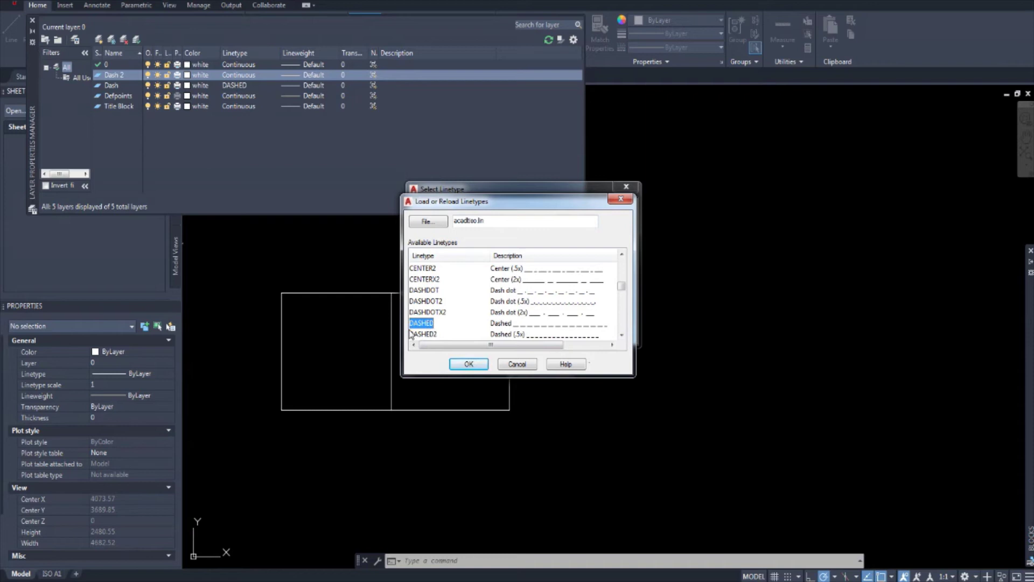
{"action": "left_click", "coordinate": [622, 334]}
{"action": "left_click", "coordinate": [621, 335]}
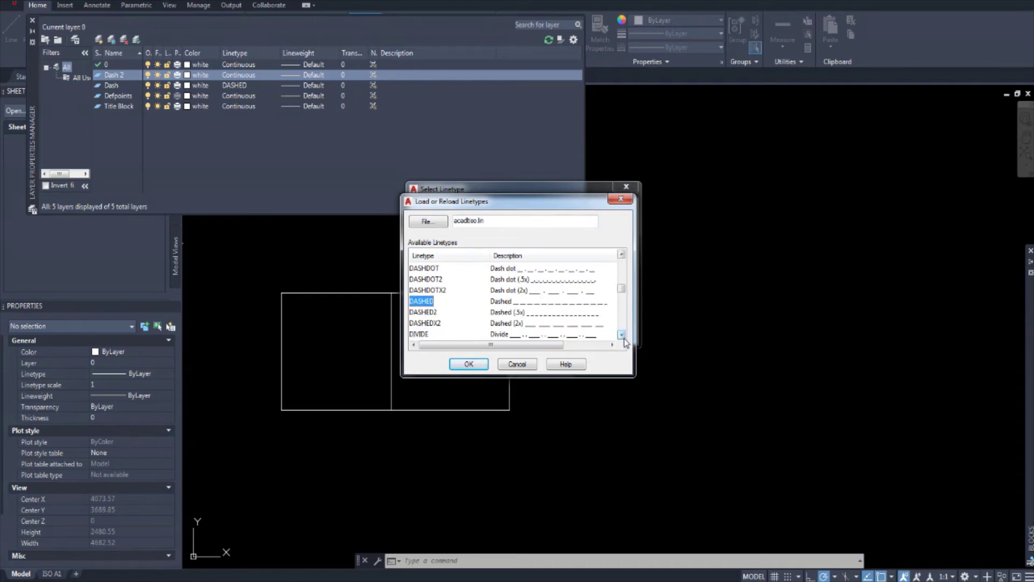
{"action": "left_click", "coordinate": [569, 326]}
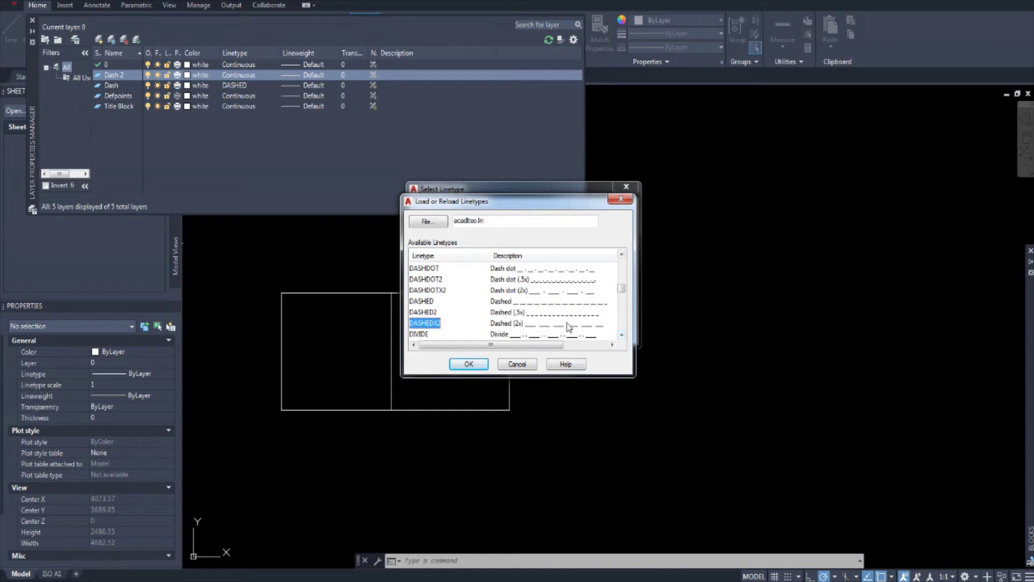
{"action": "left_click", "coordinate": [468, 364]}
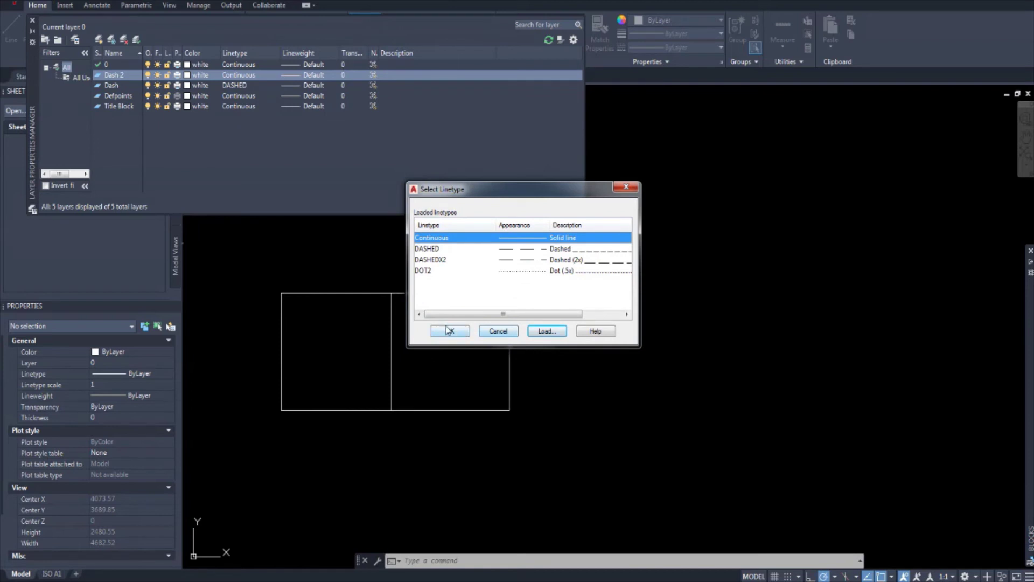
- Assign the DASHEDX2 linetype to the Dash 2 layer and close the layer manager
{"action": "left_click", "coordinate": [440, 260]}
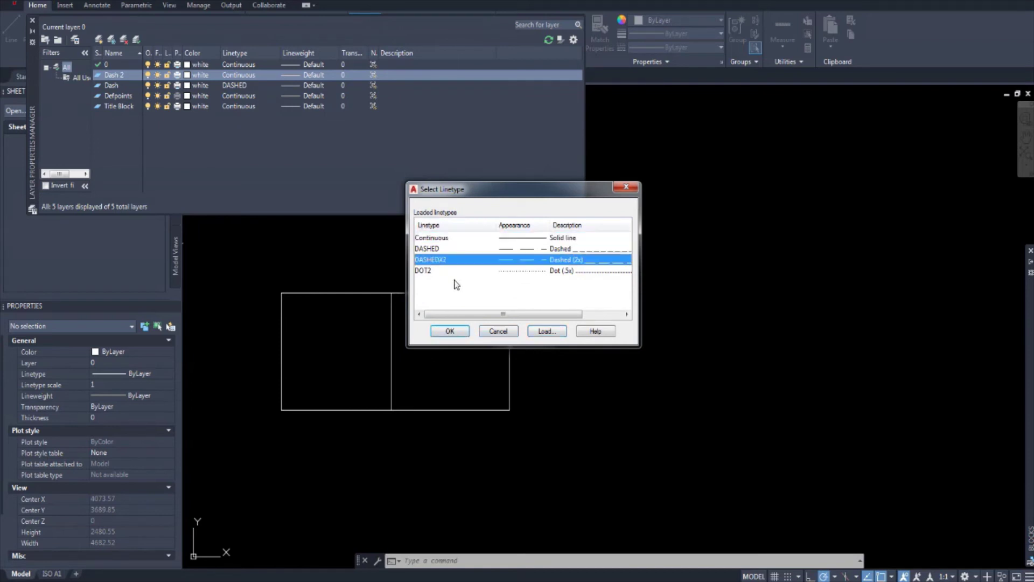
{"action": "left_click", "coordinate": [450, 331]}
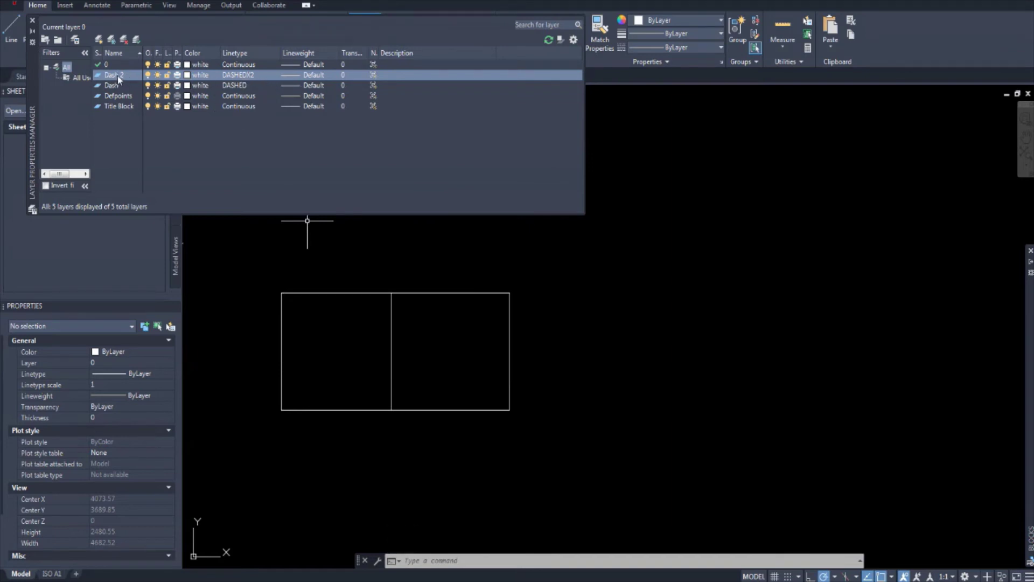
{"action": "left_click", "coordinate": [32, 22]}
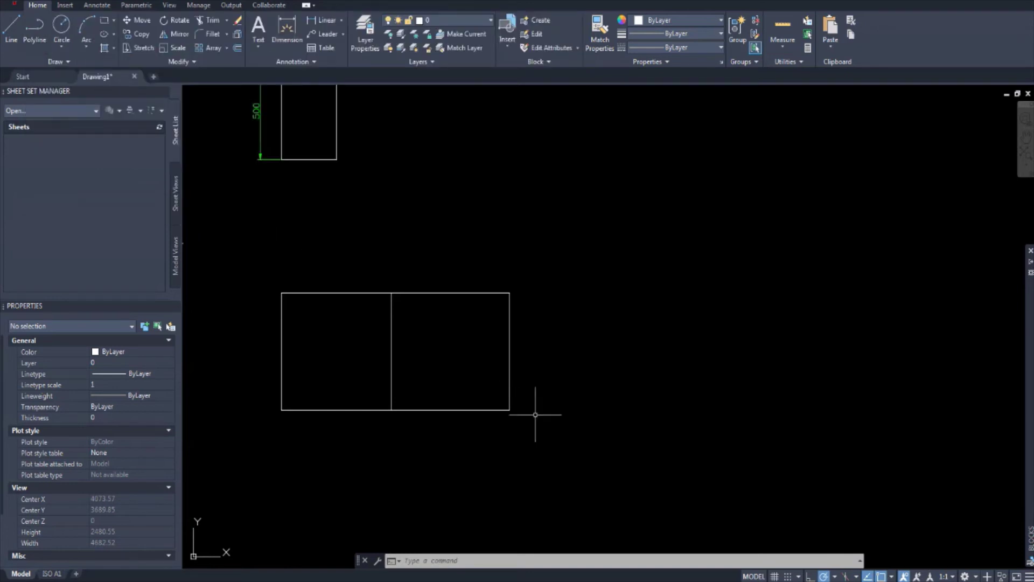
- Move the three outer lines of the 650 by 600 extension onto the Dash 2 layer
{"action": "left_click", "coordinate": [554, 434]}
{"action": "left_click", "coordinate": [447, 234]}
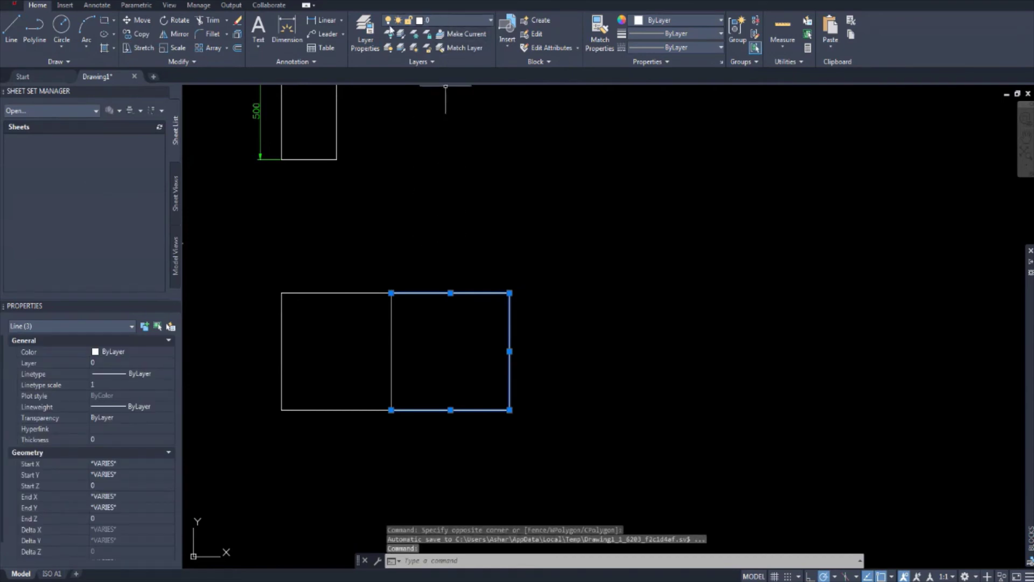
{"action": "left_click", "coordinate": [454, 21]}
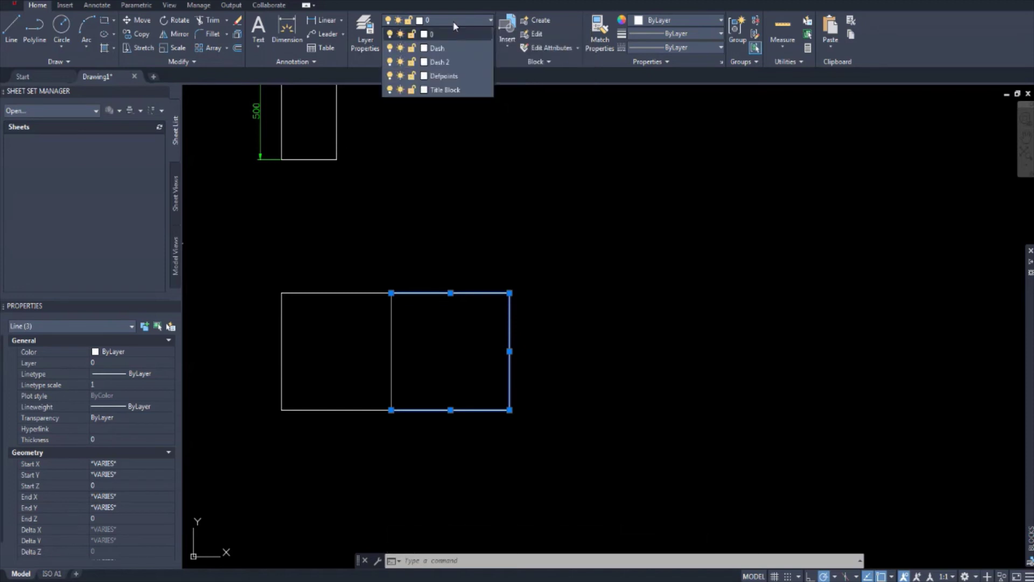
{"action": "left_click", "coordinate": [459, 63]}
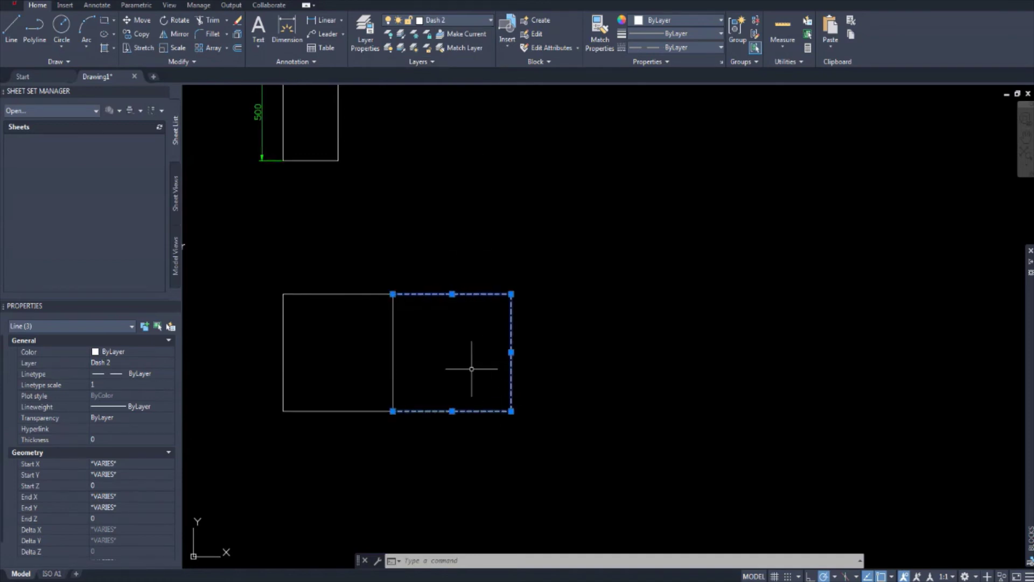
{"action": "scroll", "coordinate": [475, 362], "scroll_direction": "up", "scroll_amount": 2}
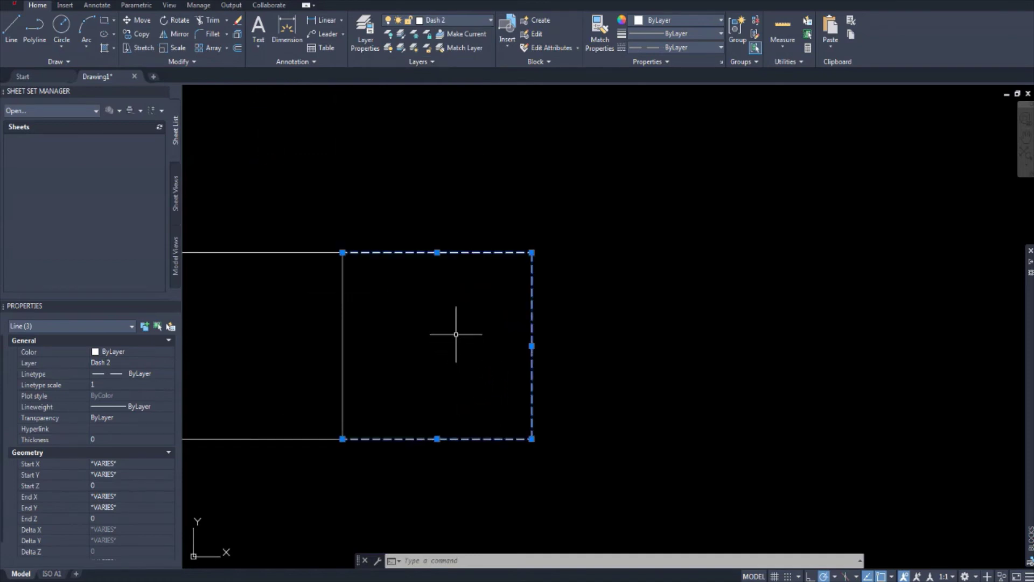
{"action": "key", "text": "Escape"}
{"action": "key", "text": "Escape"}
{"action": "middle_click_drag", "start_coordinate": [442, 345], "coordinate": [459, 307]}
{"action": "scroll", "coordinate": [446, 301], "scroll_direction": "down", "scroll_amount": 2}
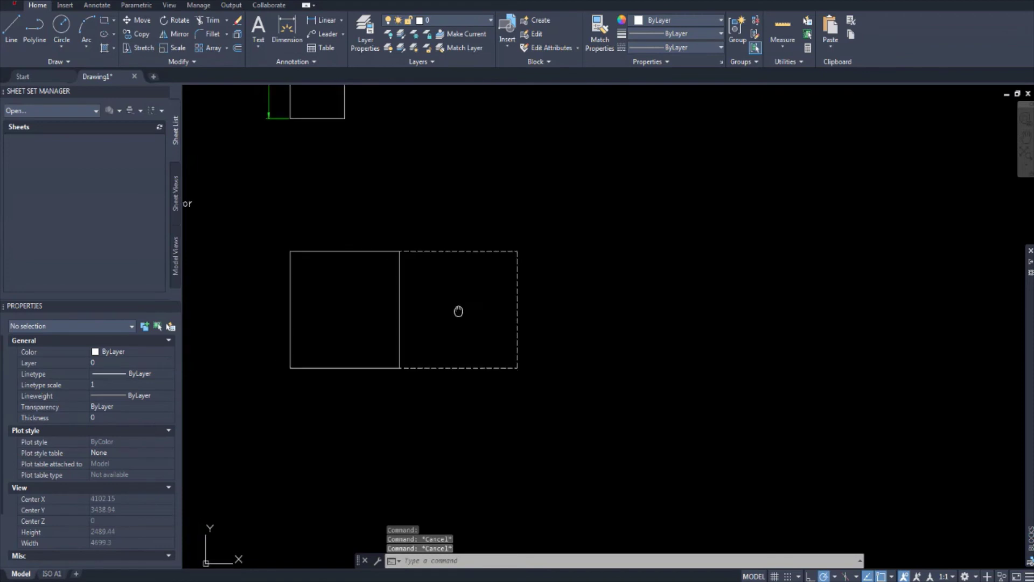
{"action": "scroll", "coordinate": [447, 304], "scroll_direction": "up", "scroll_amount": 2}
{"action": "middle_click_drag", "start_coordinate": [395, 337], "coordinate": [402, 347]}
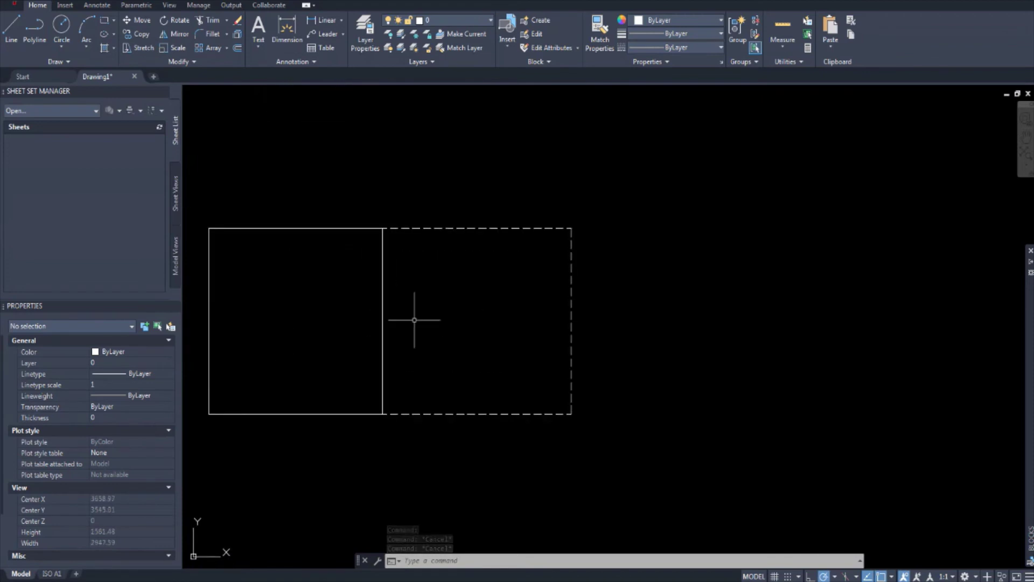
{"action": "middle_click_drag", "start_coordinate": [393, 299], "coordinate": [395, 304]}
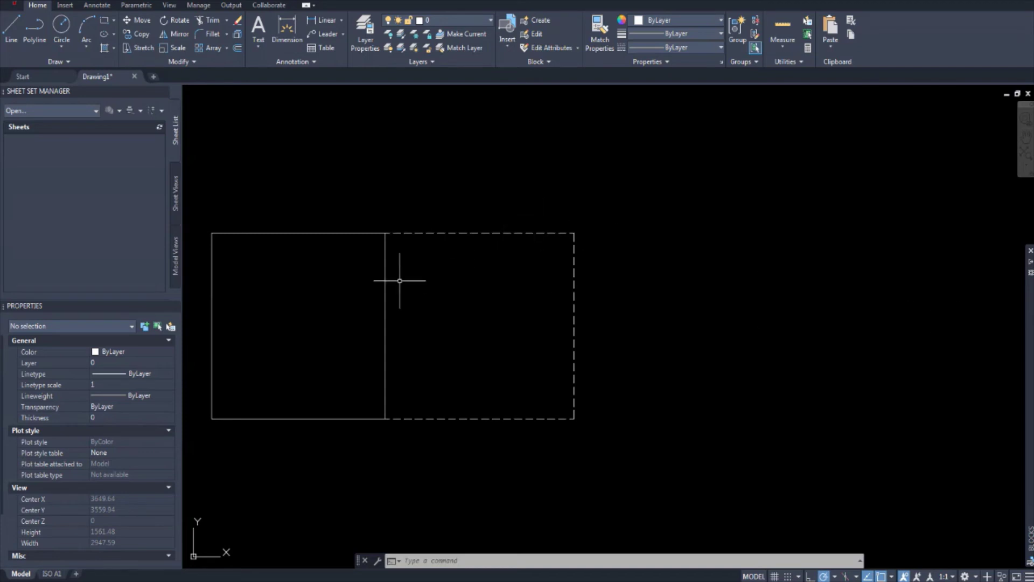
{"action": "middle_click_drag", "start_coordinate": [399, 281], "coordinate": [408, 292]}
{"action": "middle_click_drag", "start_coordinate": [455, 260], "coordinate": [438, 261]}
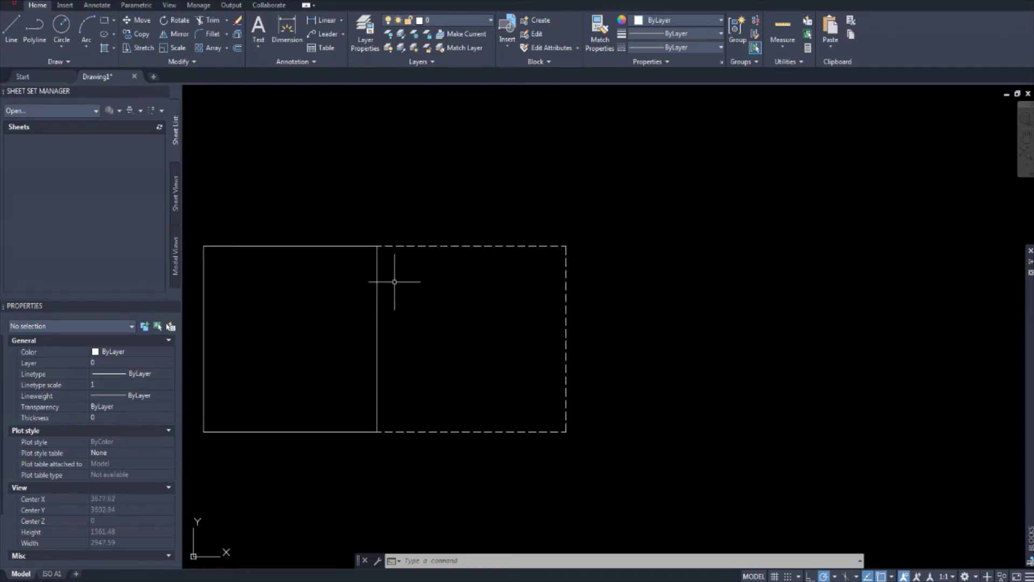
- Dimension the width of the solid 600 by 600 square above its top edge, aligned with the neighbouring cupboard's width dimension
{"action": "middle_click_drag", "start_coordinate": [456, 317], "coordinate": [458, 323]}
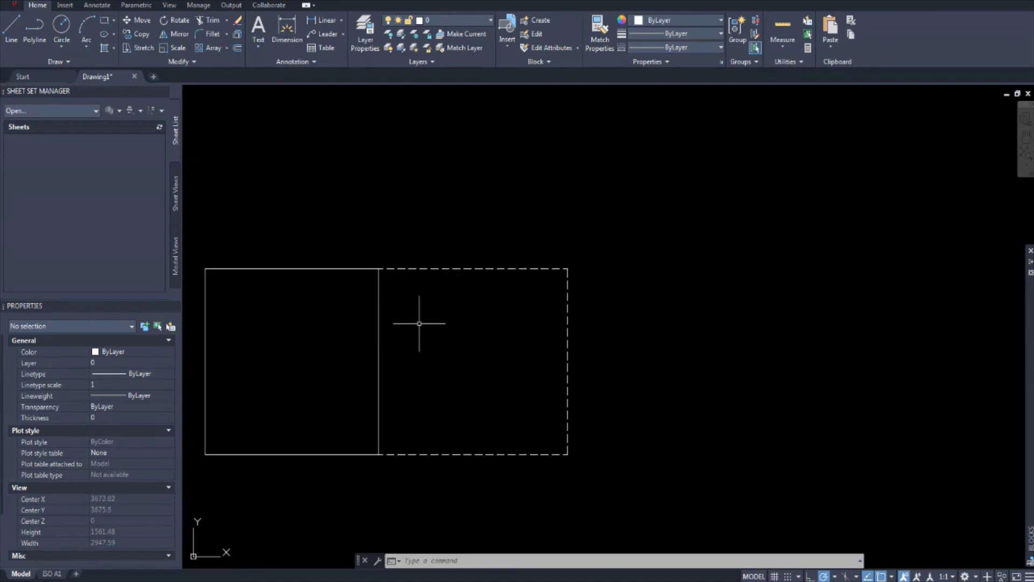
{"action": "scroll", "coordinate": [410, 299], "scroll_direction": "down", "scroll_amount": 2}
{"action": "left_click", "coordinate": [287, 33]}
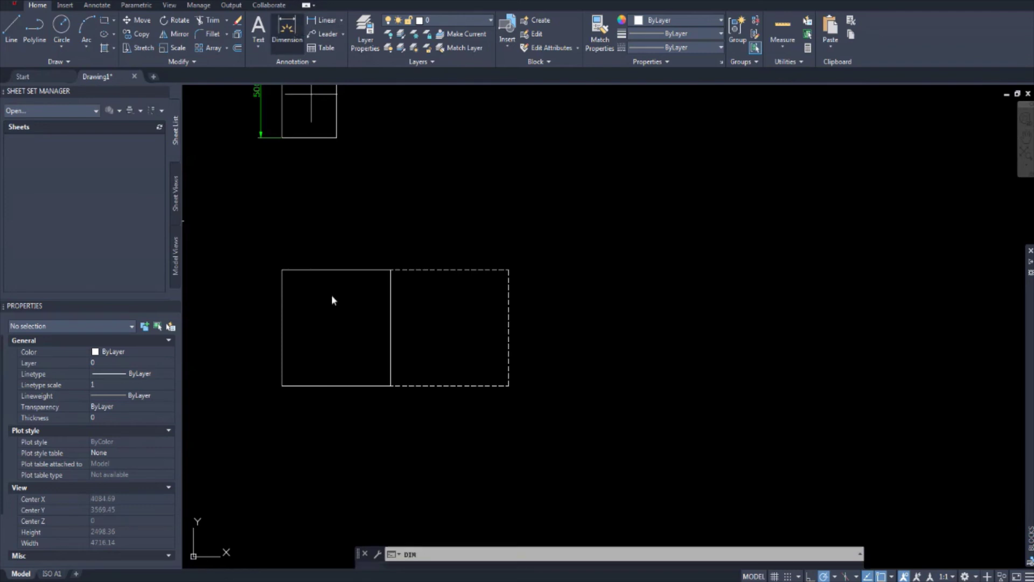
{"action": "left_click", "coordinate": [367, 270]}
{"action": "middle_click_drag", "start_coordinate": [216, 241], "coordinate": [473, 300]}
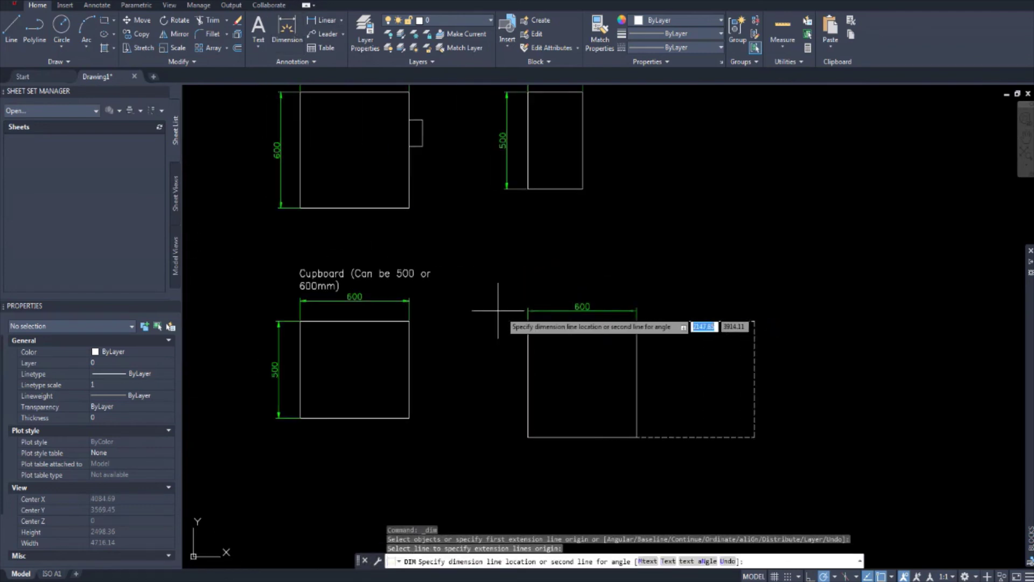
{"action": "left_click", "coordinate": [409, 300]}
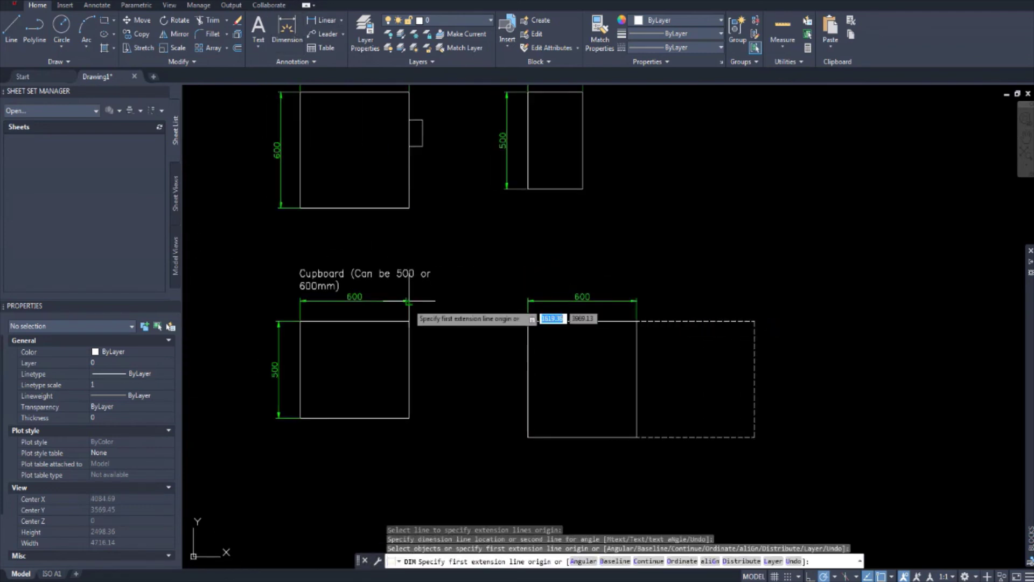
- Dimension the height of the solid square along the outside of its left edge
{"action": "middle_click_drag", "start_coordinate": [582, 330], "coordinate": [498, 338]}
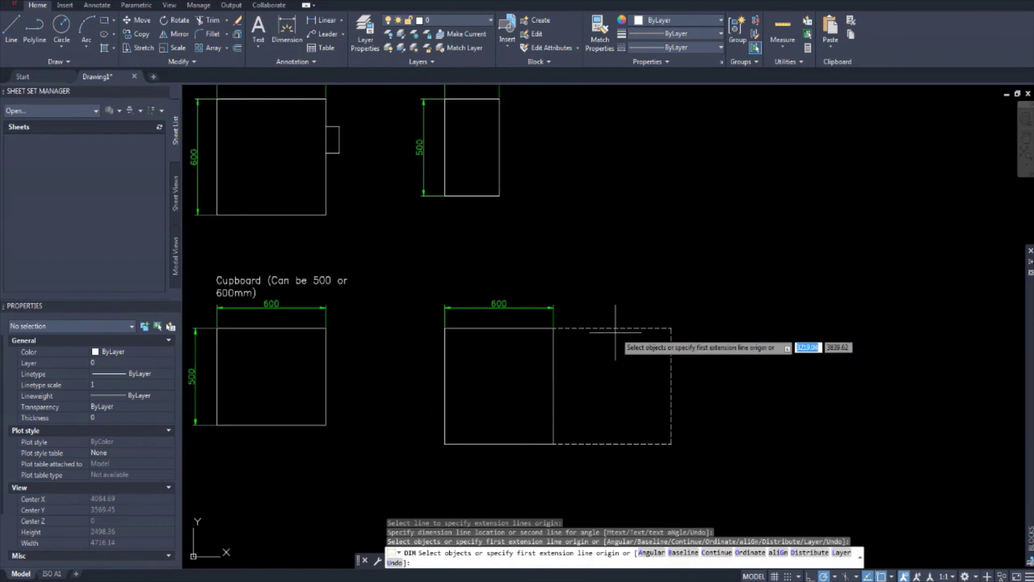
{"action": "key", "text": "Return"}
{"action": "left_click", "coordinate": [444, 361]}
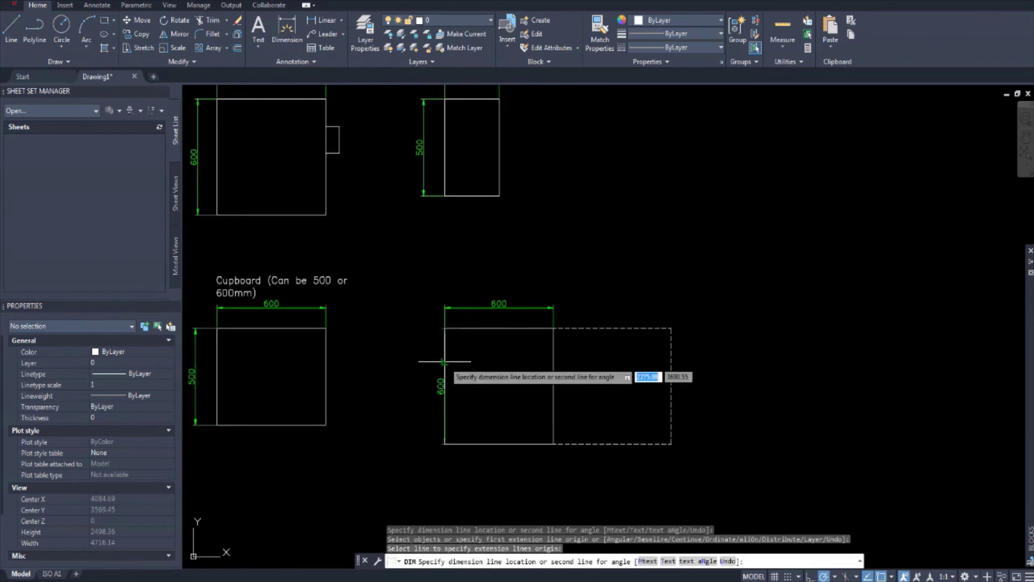
{"action": "left_click", "coordinate": [425, 358]}
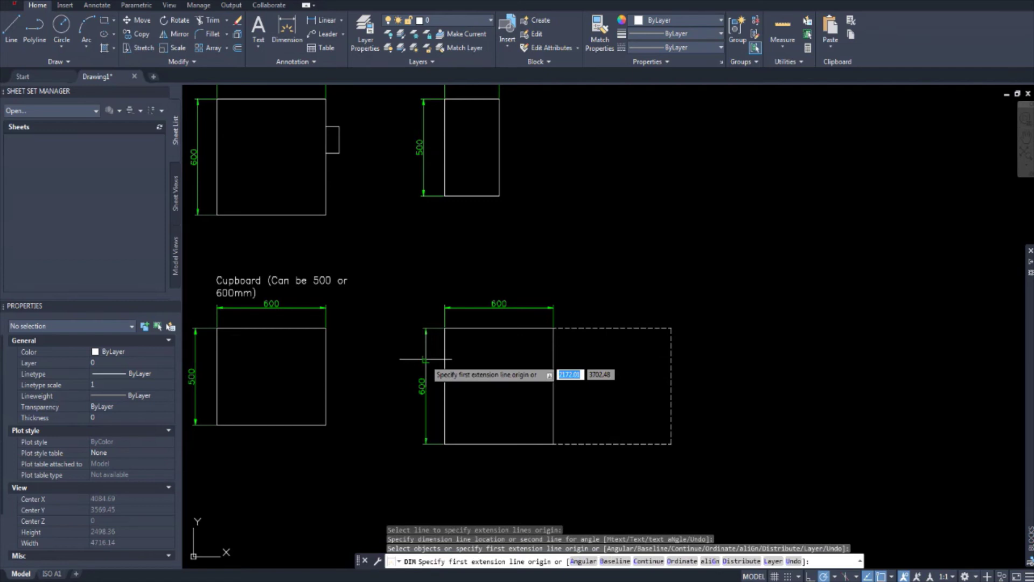
{"action": "key", "text": "Escape"}
- Dimension the width of the dashed extension along its top edge, in line with the solid square's width dimension
{"action": "middle_click_drag", "start_coordinate": [595, 370], "coordinate": [550, 371]}
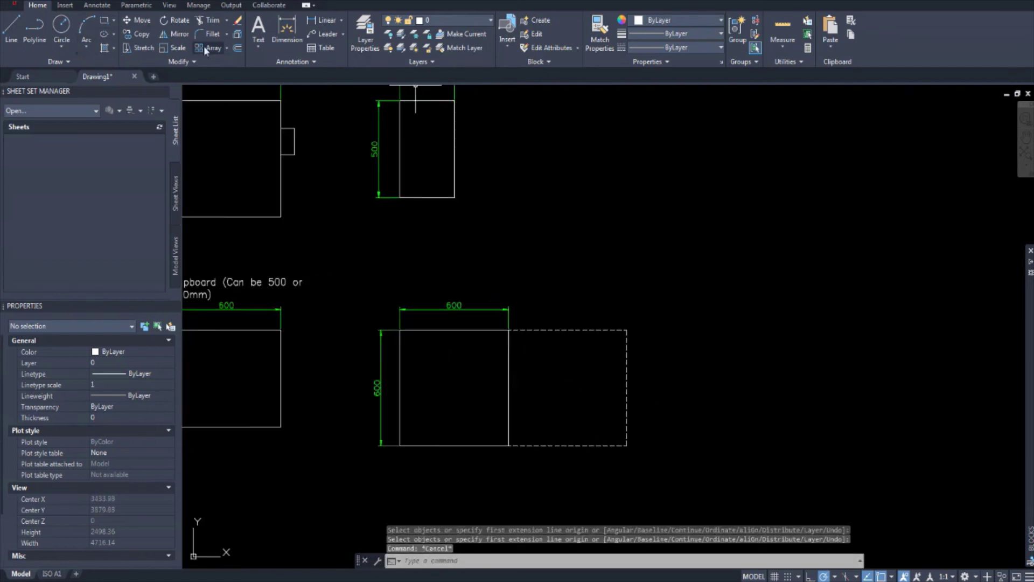
{"action": "left_click", "coordinate": [287, 28]}
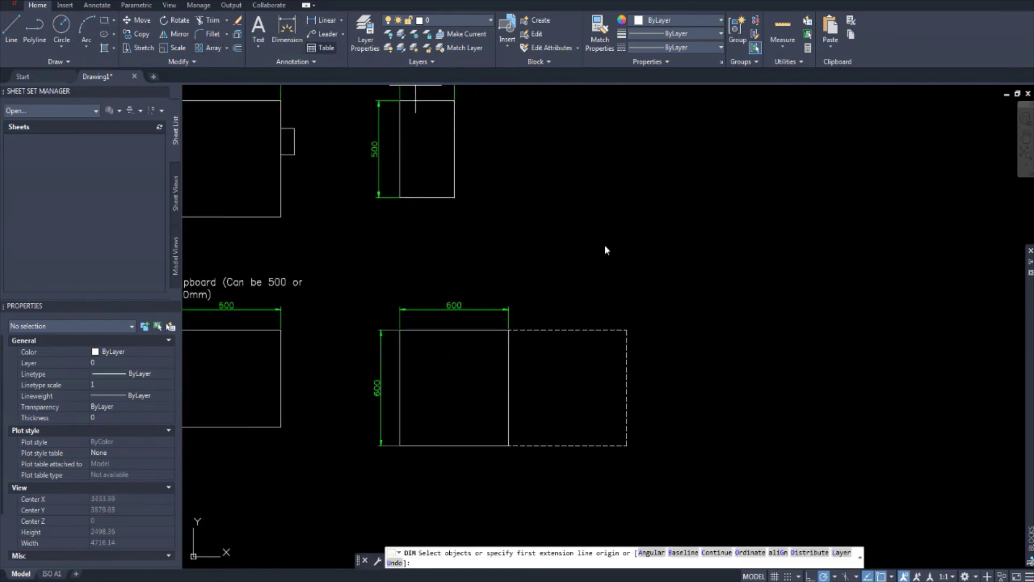
{"action": "key", "text": "Return"}
{"action": "left_click", "coordinate": [592, 329]}
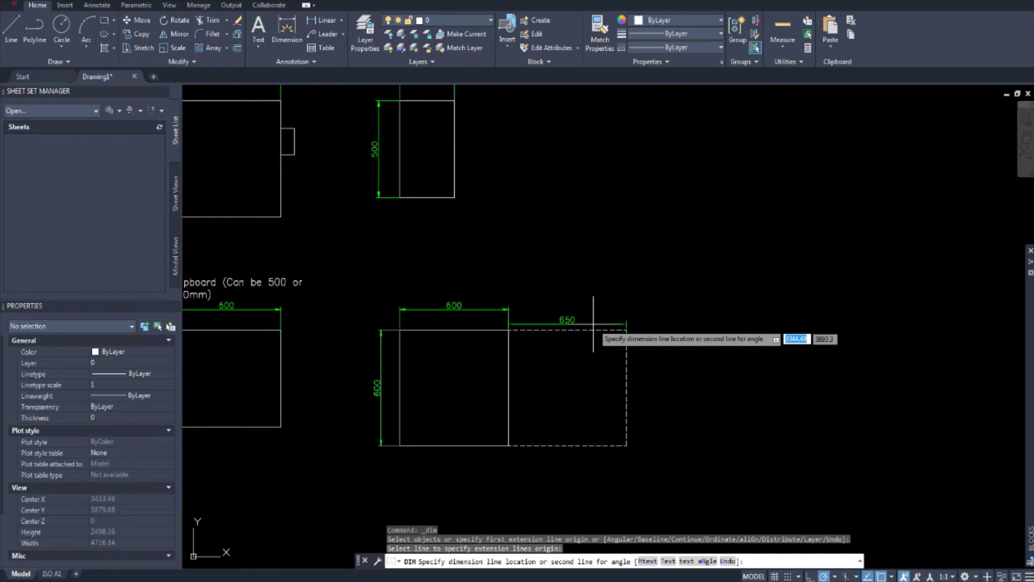
{"action": "left_click", "coordinate": [512, 309]}
{"action": "middle_click_drag", "start_coordinate": [671, 315], "coordinate": [611, 299]}
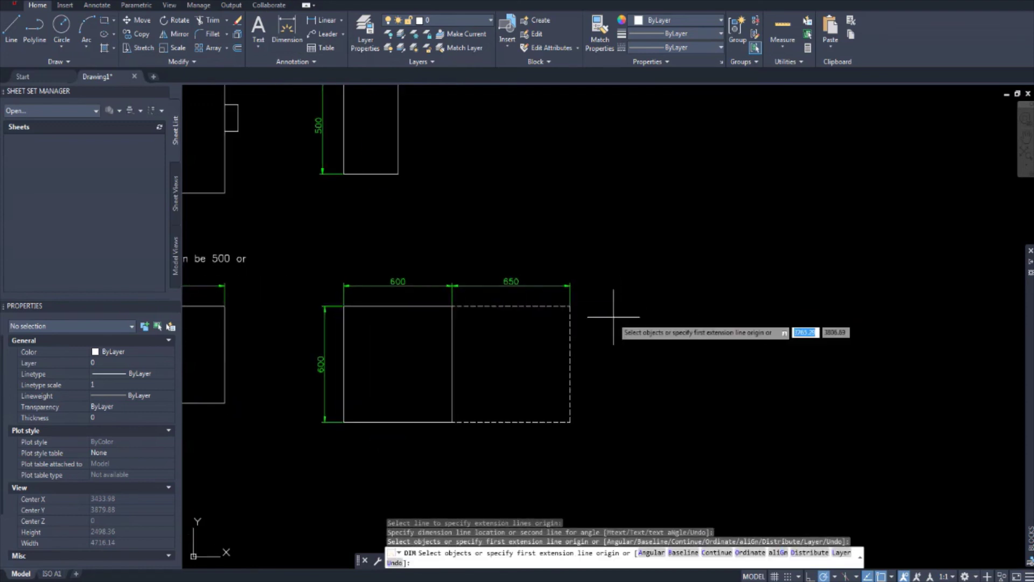
{"action": "key", "text": "Escape"}
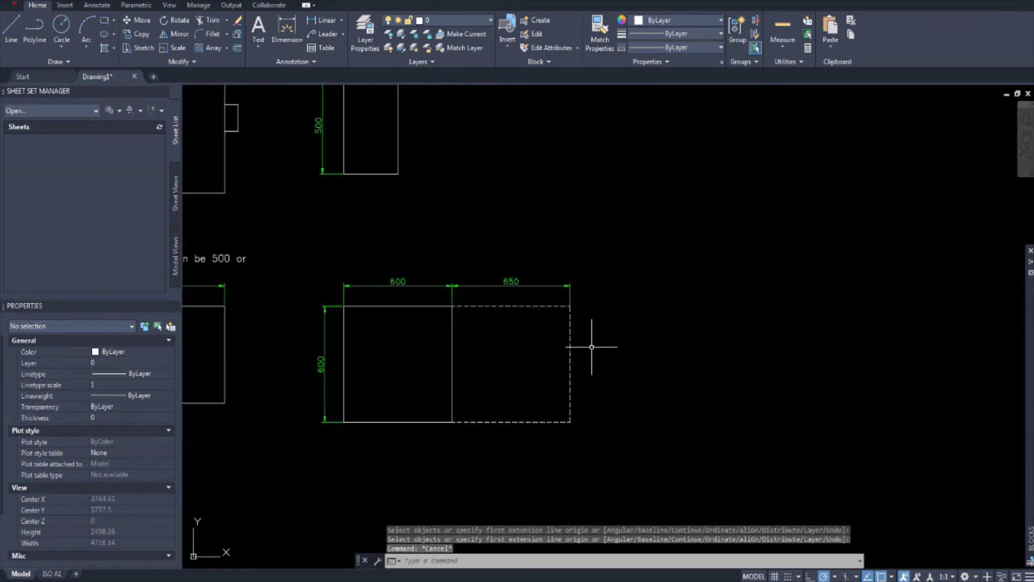
- Copy the Wall-hung Storage Cupboard label straight down with Ortho on, placing it above the unit with the dashed extension
{"action": "scroll", "coordinate": [485, 342], "scroll_direction": "down", "scroll_amount": 2}
{"action": "scroll", "coordinate": [444, 166], "scroll_direction": "up", "scroll_amount": 2}
{"action": "middle_click_drag", "start_coordinate": [444, 166], "coordinate": [444, 135]}
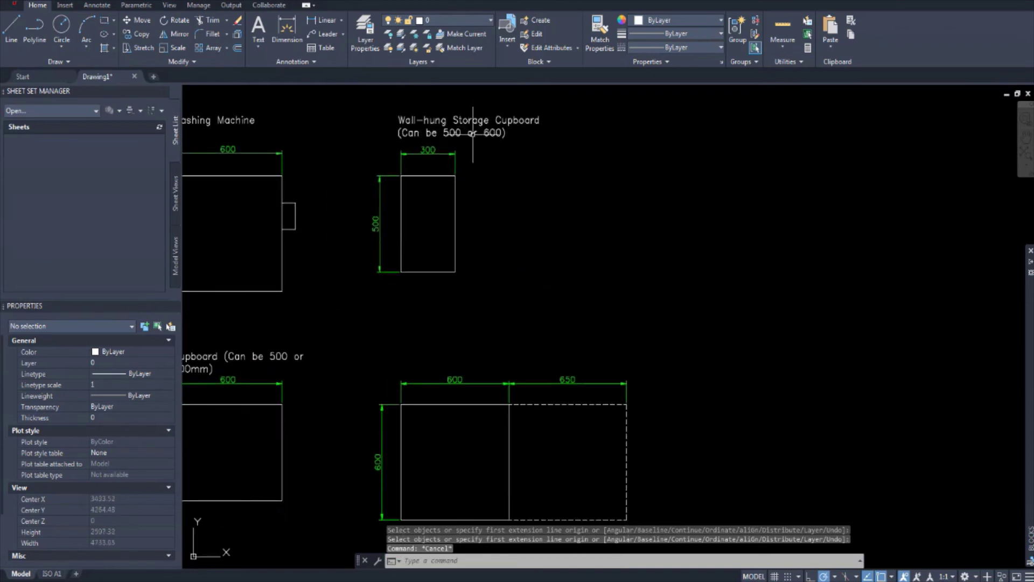
{"action": "left_click", "coordinate": [445, 134]}
{"action": "left_click", "coordinate": [138, 34]}
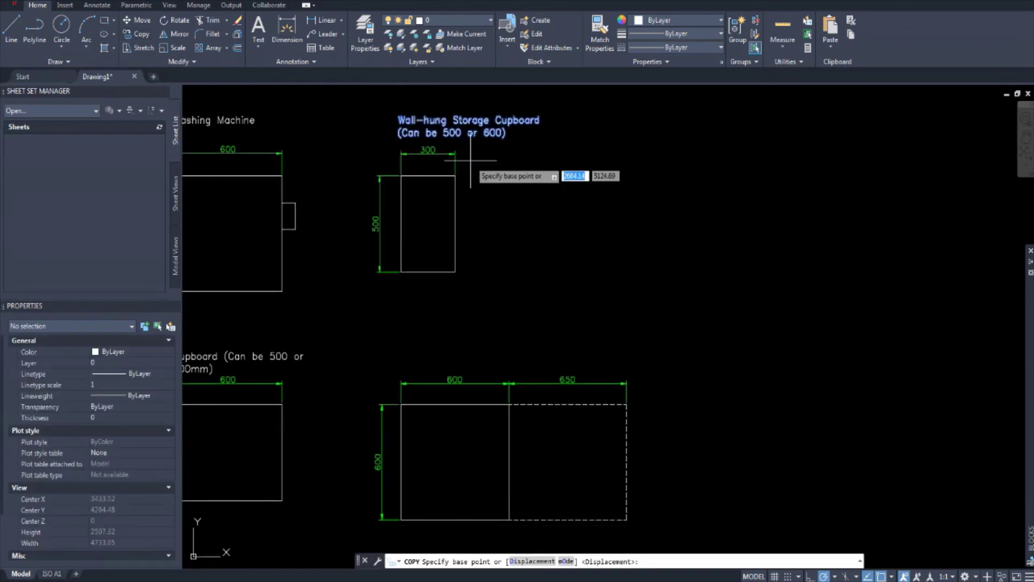
{"action": "left_click", "coordinate": [399, 116]}
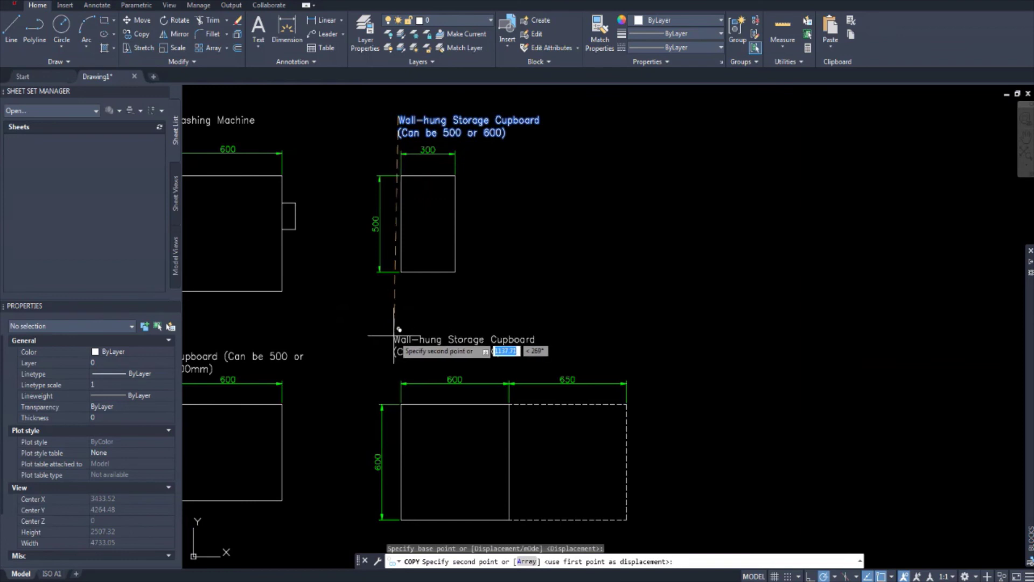
{"action": "key", "text": "F8"}
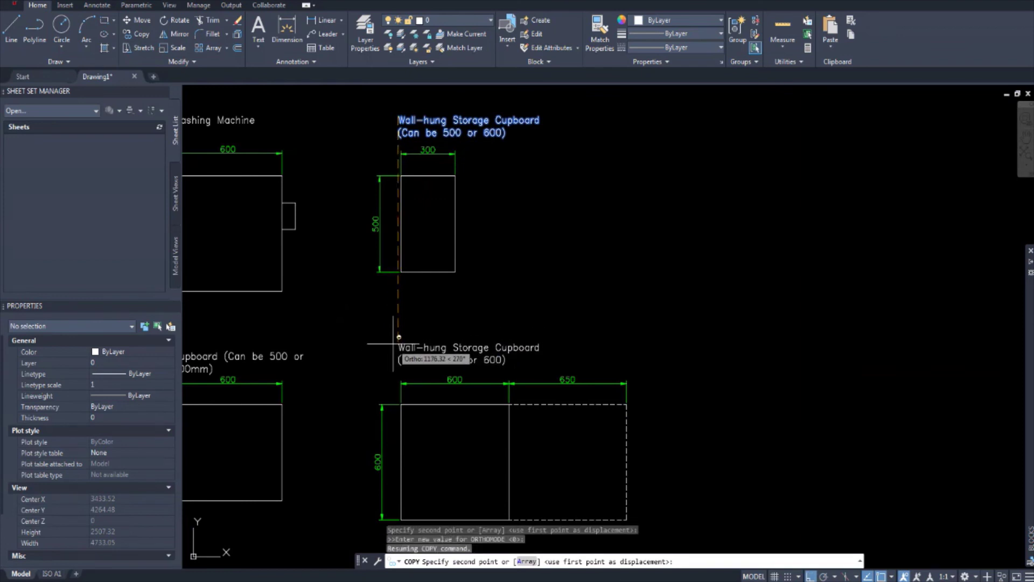
{"action": "key", "text": "Escape"}
{"action": "key", "text": "Escape"}
{"action": "key", "text": "Escape"}
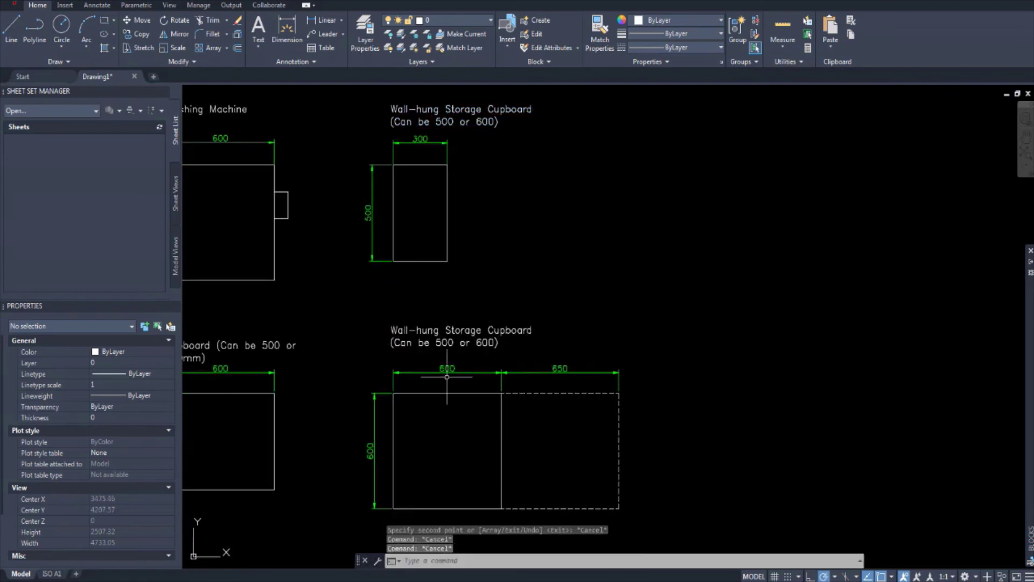
- Replace the entire text of the copied label above the dashed-extension unit with "Dishwasher"
{"action": "scroll", "coordinate": [406, 271], "scroll_direction": "up", "scroll_amount": 2}
{"action": "left_click", "coordinate": [407, 271]}
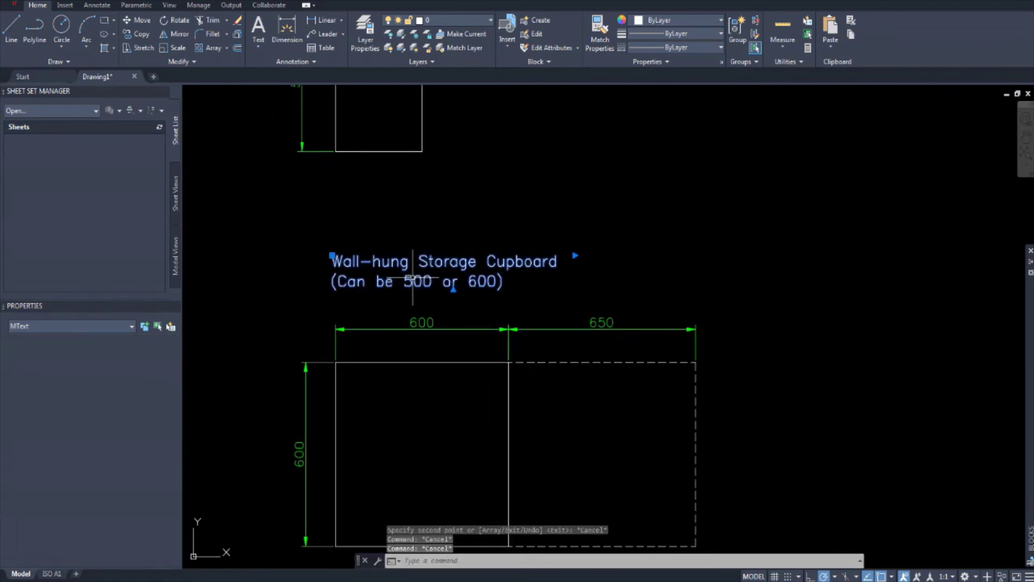
{"action": "scroll", "coordinate": [419, 268], "scroll_direction": "down", "scroll_amount": 6}
{"action": "key", "text": "Escape"}
{"action": "scroll", "coordinate": [414, 267], "scroll_direction": "up", "scroll_amount": 6}
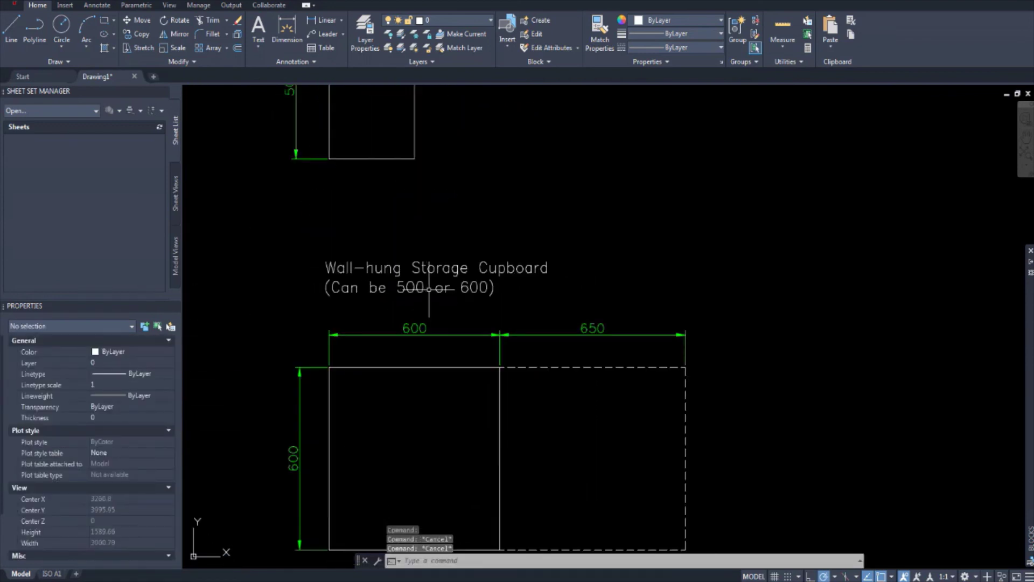
{"action": "double_click", "coordinate": [439, 271]}
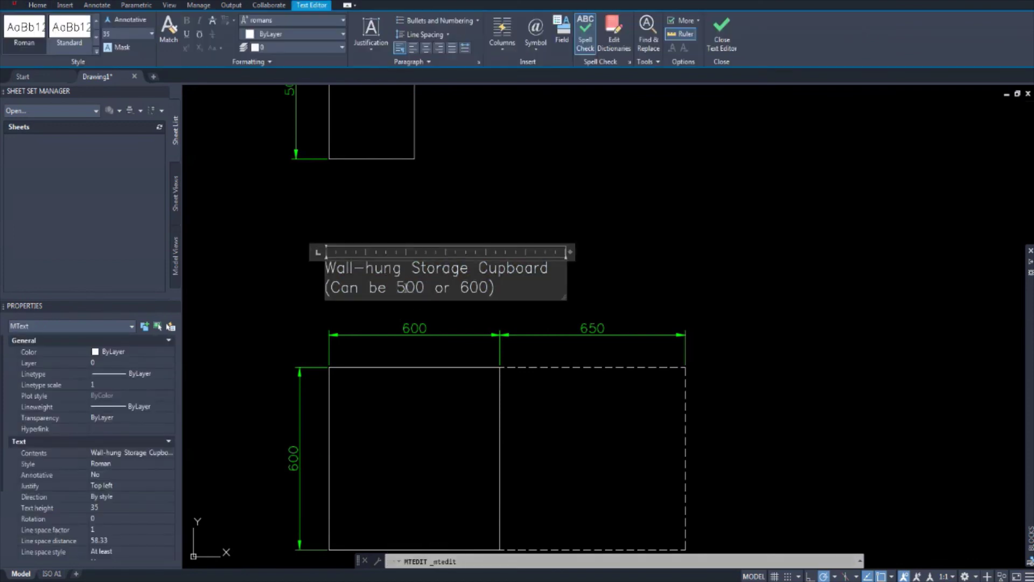
{"action": "key", "text": "Right"}
{"action": "key", "text": "Right"}
{"action": "key", "text": "Right"}
{"action": "key", "text": "Right"}
{"action": "key", "text": "Right"}
{"action": "key", "text": "Right"}
{"action": "key", "text": "Right"}
{"action": "key", "text": "Right"}
{"action": "key", "text": "Right"}
{"action": "key", "text": "Right"}
{"action": "key", "text": "Right"}
{"action": "key", "text": "BackSpace"}
{"action": "key", "text": "BackSpace"}
{"action": "key", "text": "BackSpace"}
{"action": "key", "text": "BackSpace"}
{"action": "key", "text": "BackSpace"}
{"action": "key", "text": "BackSpace"}
{"action": "key", "text": "BackSpace"}
{"action": "key", "text": "BackSpace"}
{"action": "key", "text": "BackSpace"}
{"action": "key", "text": "BackSpace"}
{"action": "key", "text": "BackSpace"}
{"action": "key", "text": "BackSpace"}
{"action": "key", "text": "BackSpace"}
{"action": "key", "text": "BackSpace"}
{"action": "key", "text": "BackSpace"}
{"action": "key", "text": "BackSpace"}
{"action": "key", "text": "BackSpace"}
{"action": "key", "text": "BackSpace"}
{"action": "key", "text": "BackSpace"}
{"action": "key", "text": "BackSpace"}
{"action": "key", "text": "BackSpace"}
{"action": "key", "text": "BackSpace"}
{"action": "key", "text": "BackSpace"}
{"action": "key", "text": "BackSpace"}
{"action": "key", "text": "BackSpace"}
{"action": "key", "text": "BackSpace"}
{"action": "key", "text": "BackSpace"}
{"action": "key", "text": "BackSpace"}
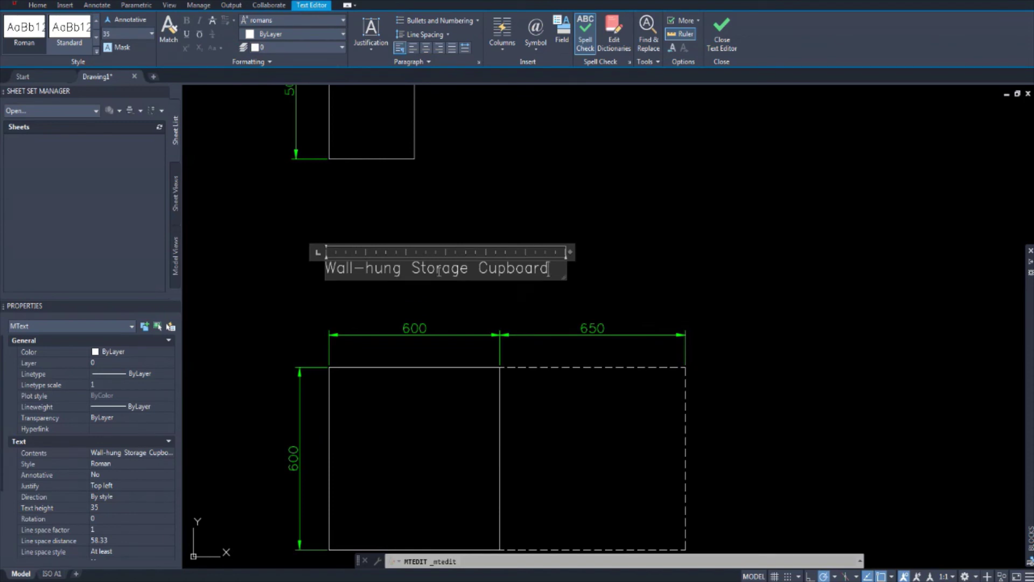
{"action": "key", "text": "BackSpace"}
{"action": "key", "text": "BackSpace"}
{"action": "key", "text": "BackSpace"}
{"action": "key", "text": "BackSpace"}
{"action": "key", "text": "BackSpace"}
{"action": "key", "text": "BackSpace"}
{"action": "key", "text": "BackSpace"}
{"action": "key", "text": "BackSpace"}
{"action": "key", "text": "BackSpace"}
{"action": "key", "text": "BackSpace"}
{"action": "key", "text": "BackSpace"}
{"action": "key", "text": "BackSpace"}
{"action": "key", "text": "BackSpace"}
{"action": "key", "text": "BackSpace"}
{"action": "key", "text": "BackSpace"}
{"action": "key", "text": "BackSpace"}
{"action": "key", "text": "BackSpace"}
{"action": "key", "text": "BackSpace"}
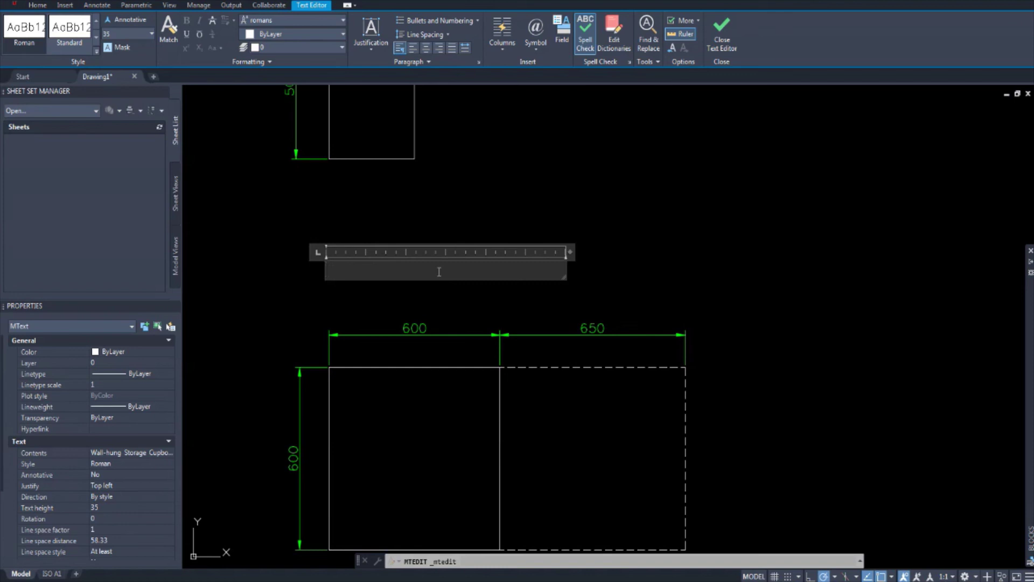
{"action": "type", "text": "Dishwasher"}
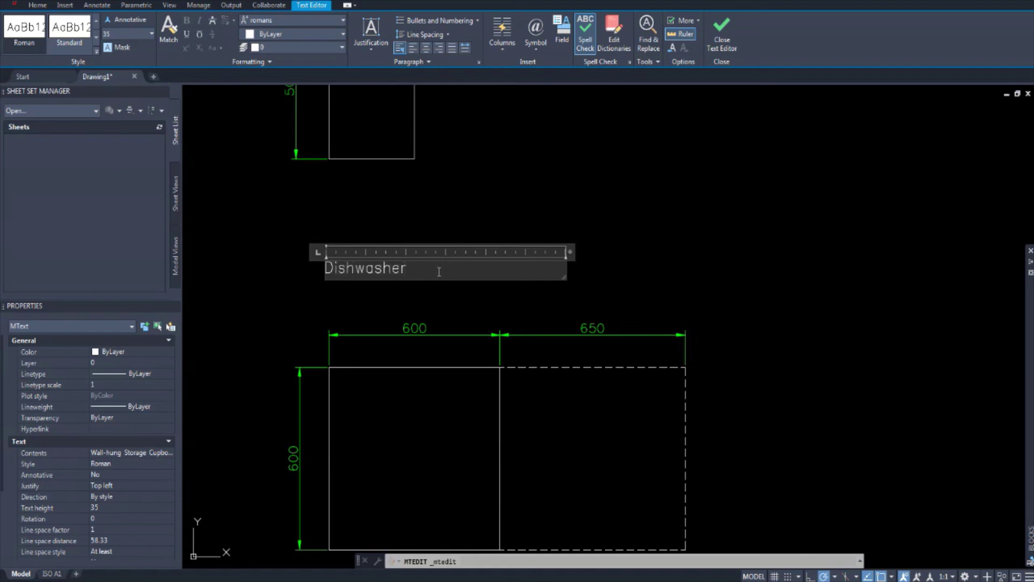
{"action": "key", "text": "Escape"}
{"action": "key", "text": "Escape"}
{"action": "scroll", "coordinate": [677, 224], "scroll_direction": "down", "scroll_amount": 3}
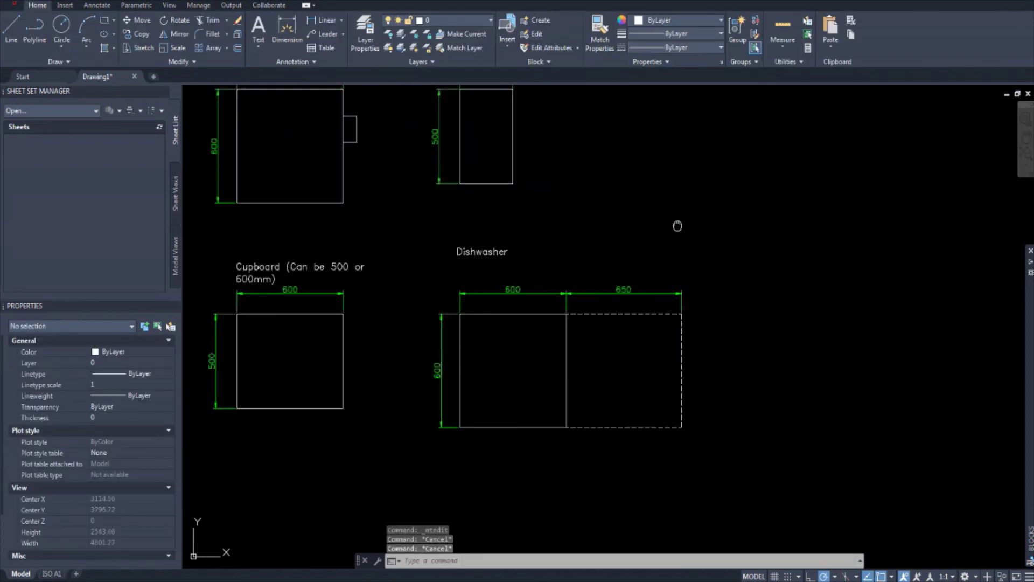
{"action": "scroll", "coordinate": [369, 236], "scroll_direction": "up", "scroll_amount": 2}
{"action": "scroll", "coordinate": [433, 292], "scroll_direction": "down", "scroll_amount": 3}
{"action": "scroll", "coordinate": [468, 296], "scroll_direction": "up", "scroll_amount": 2}
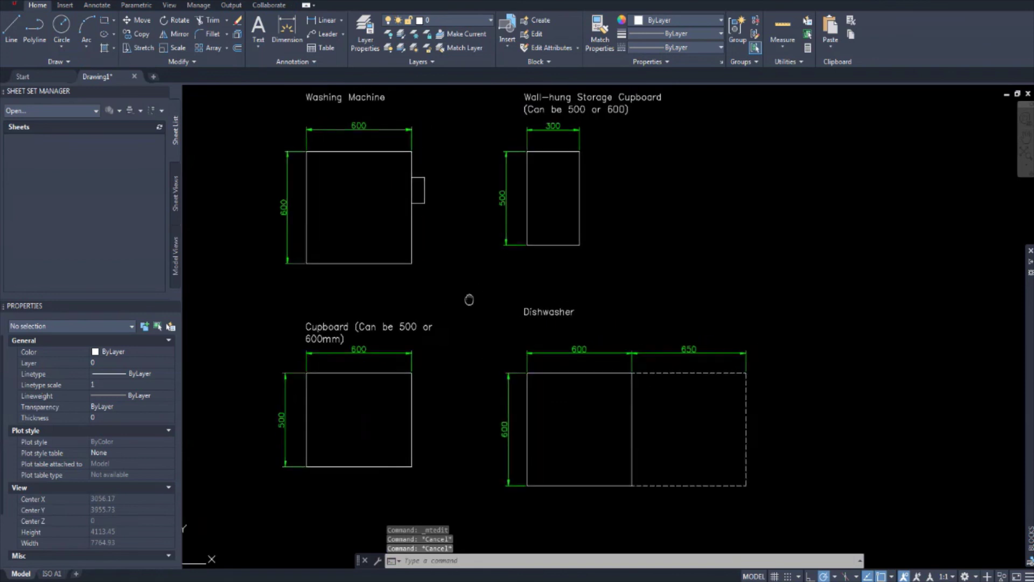
{"action": "middle_click_drag", "start_coordinate": [575, 268], "coordinate": [551, 274]}
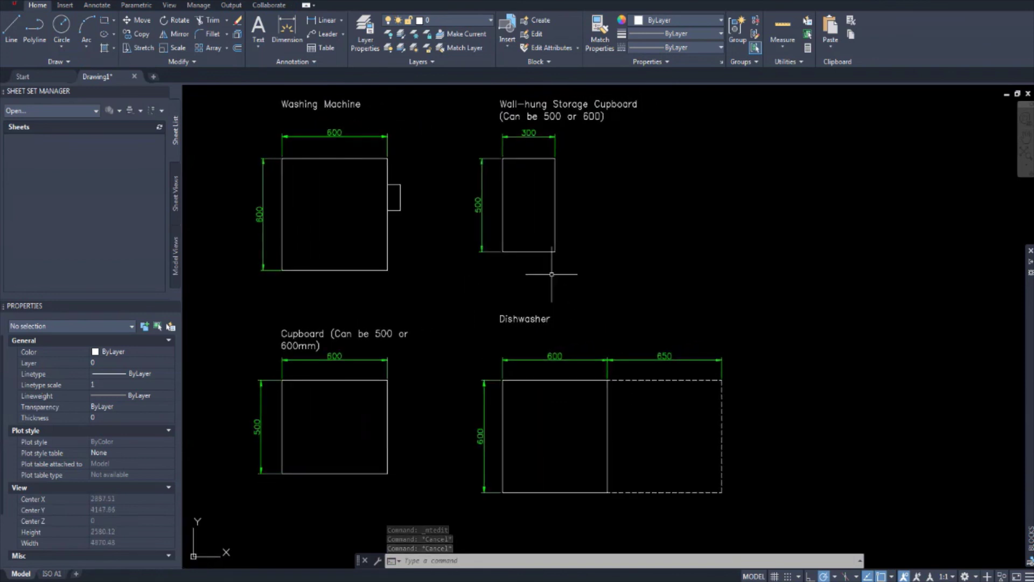